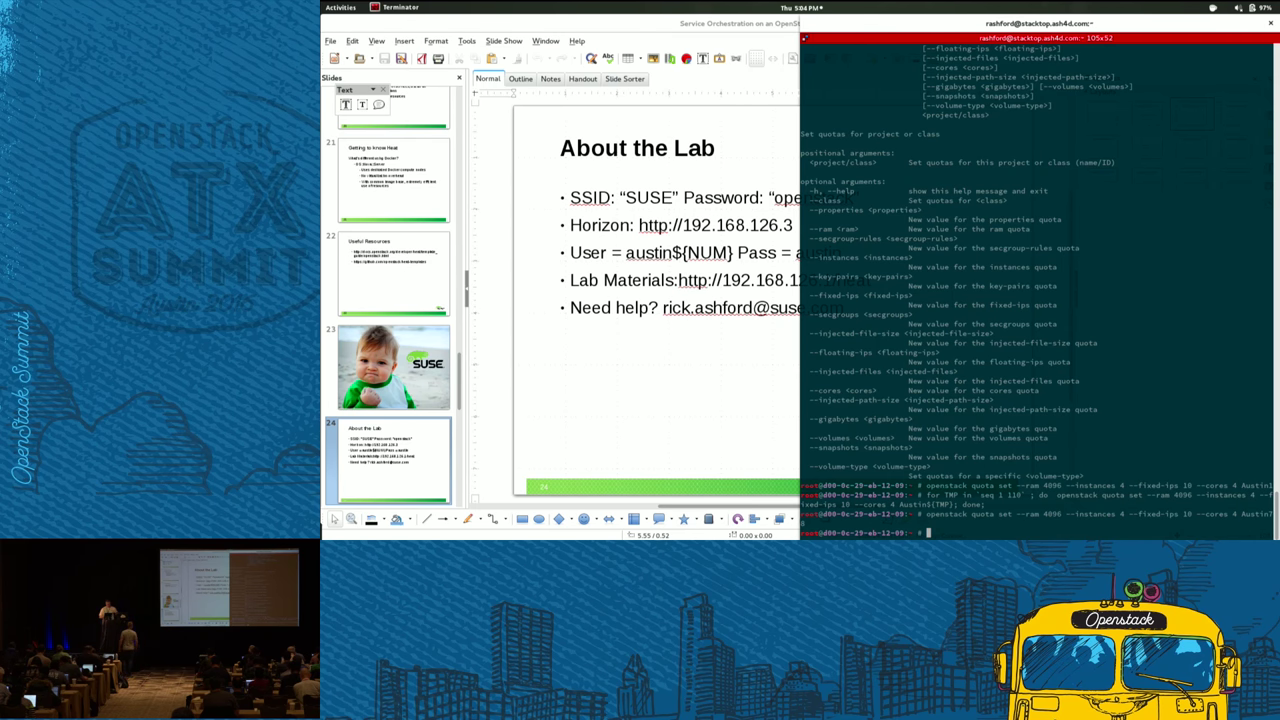
List the quota-related nova subcommands by running "nova help |grep quota"
{"action": "type", "text": "nova help"}
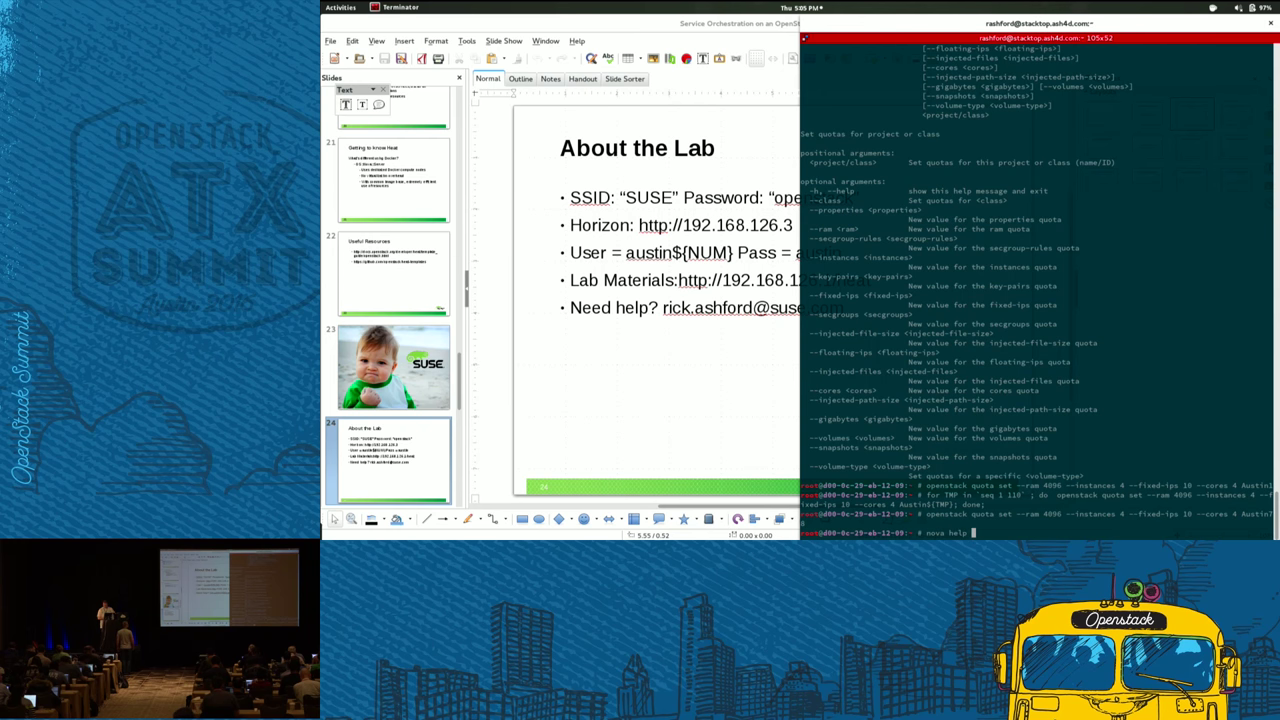
{"action": "type", "text": " |grep quota"}
{"action": "key", "text": "Return"}
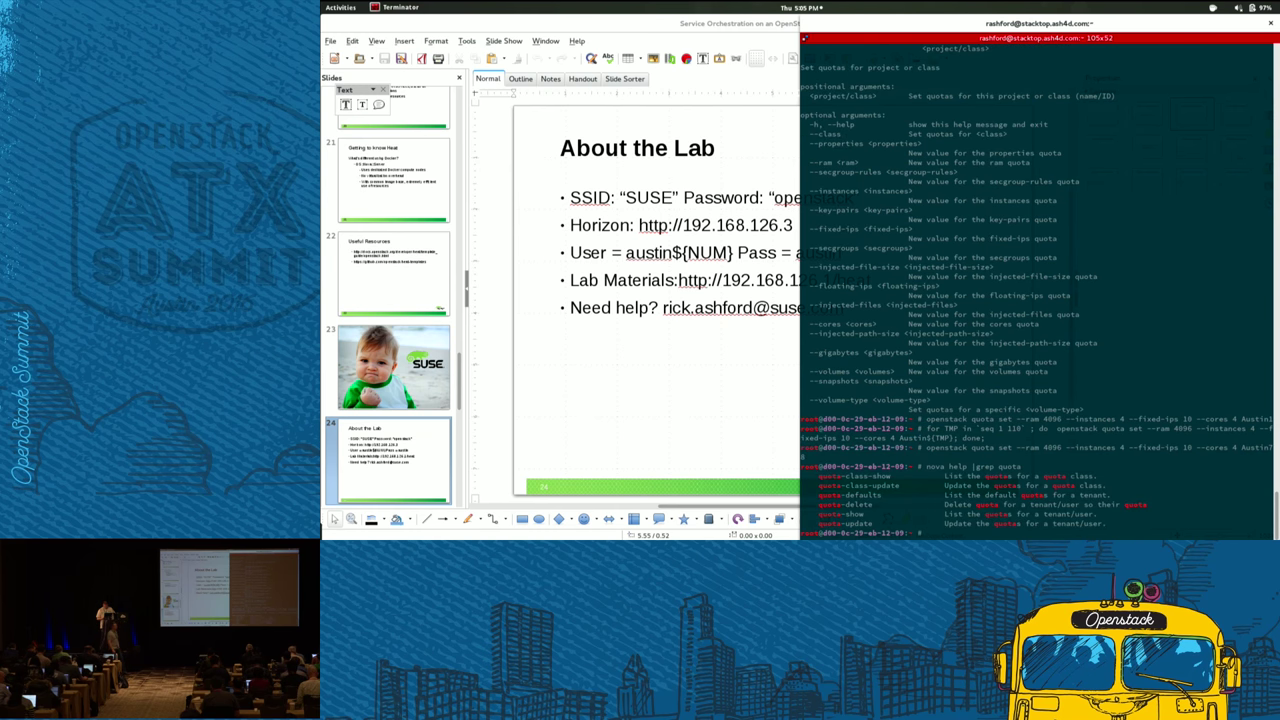
Request help for the quota update subcommand by running "nova quota-update --help"
{"action": "key", "text": "Up"}
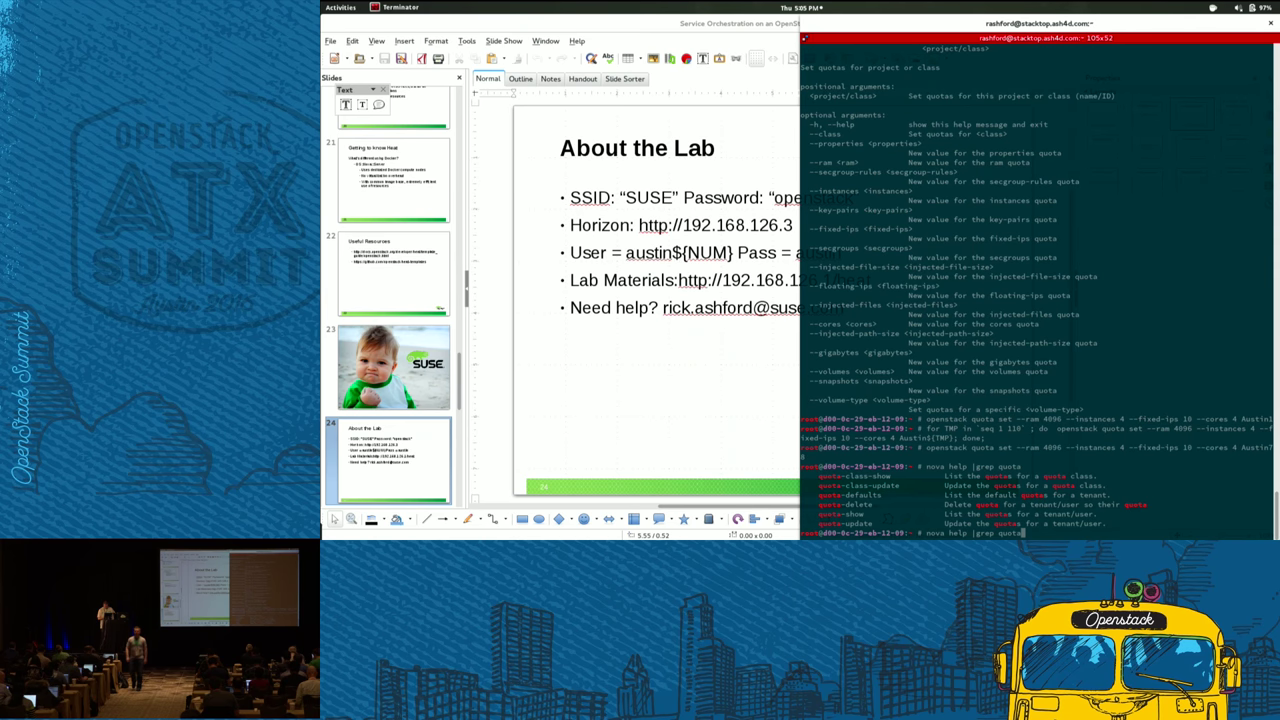
{"action": "key", "text": "BackSpace"}
{"action": "key", "text": "BackSpace"}
{"action": "key", "text": "BackSpace"}
{"action": "key", "text": "BackSpace"}
{"action": "key", "text": "BackSpace"}
{"action": "key", "text": "BackSpace"}
{"action": "key", "text": "BackSpace"}
{"action": "key", "text": "BackSpace"}
{"action": "key", "text": "BackSpace"}
{"action": "key", "text": "BackSpace"}
{"action": "key", "text": "BackSpace"}
{"action": "key", "text": "BackSpace"}
{"action": "key", "text": "BackSpace"}
{"action": "key", "text": "BackSpace"}
{"action": "key", "text": "BackSpace"}
{"action": "key", "text": "BackSpace"}
{"action": "type", "text": "quota-update"}
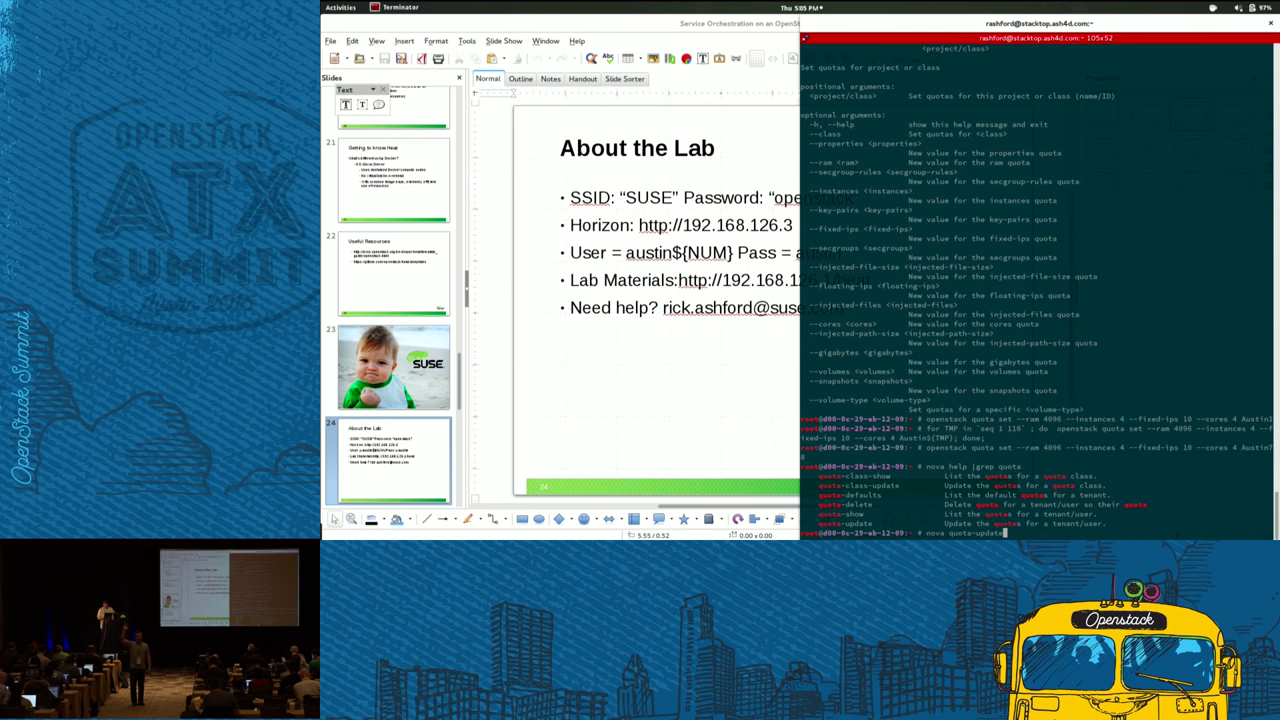
{"action": "type", "text": " --help"}
{"action": "key", "text": "Return"}
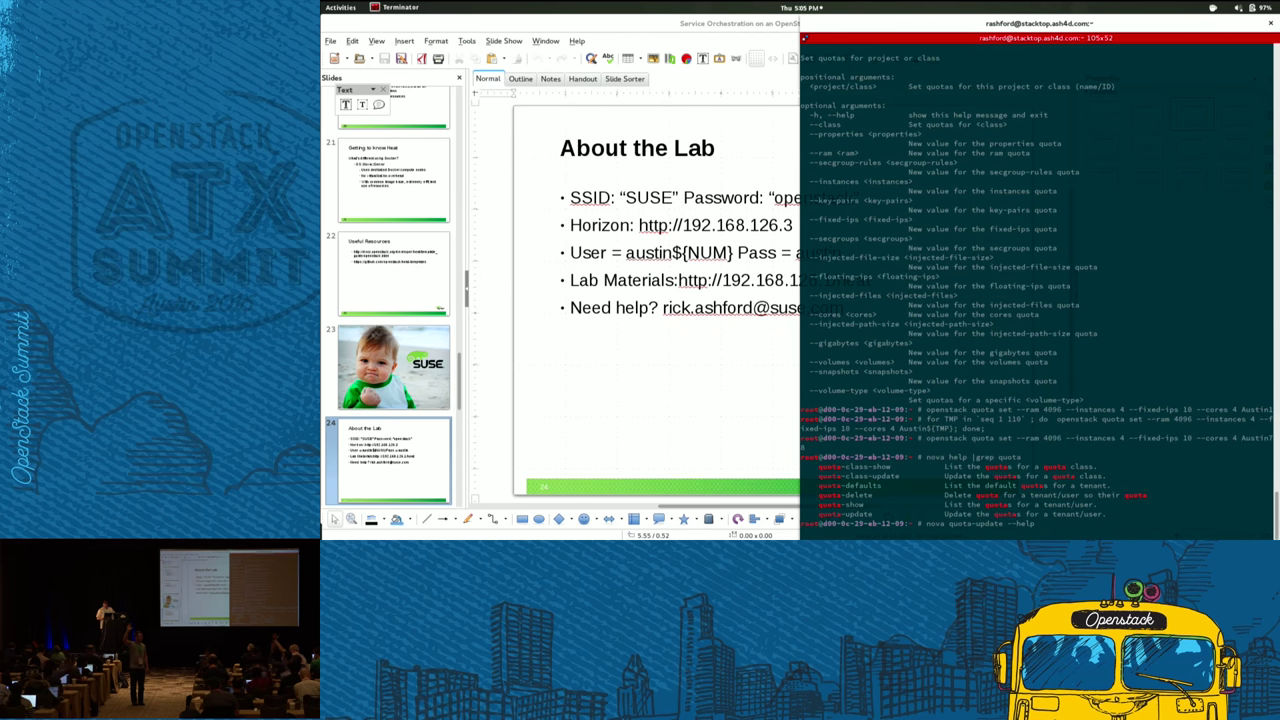
Look through the nova help output and run "nova quota-update" without arguments to get its usage
{"action": "key", "text": "Up"}
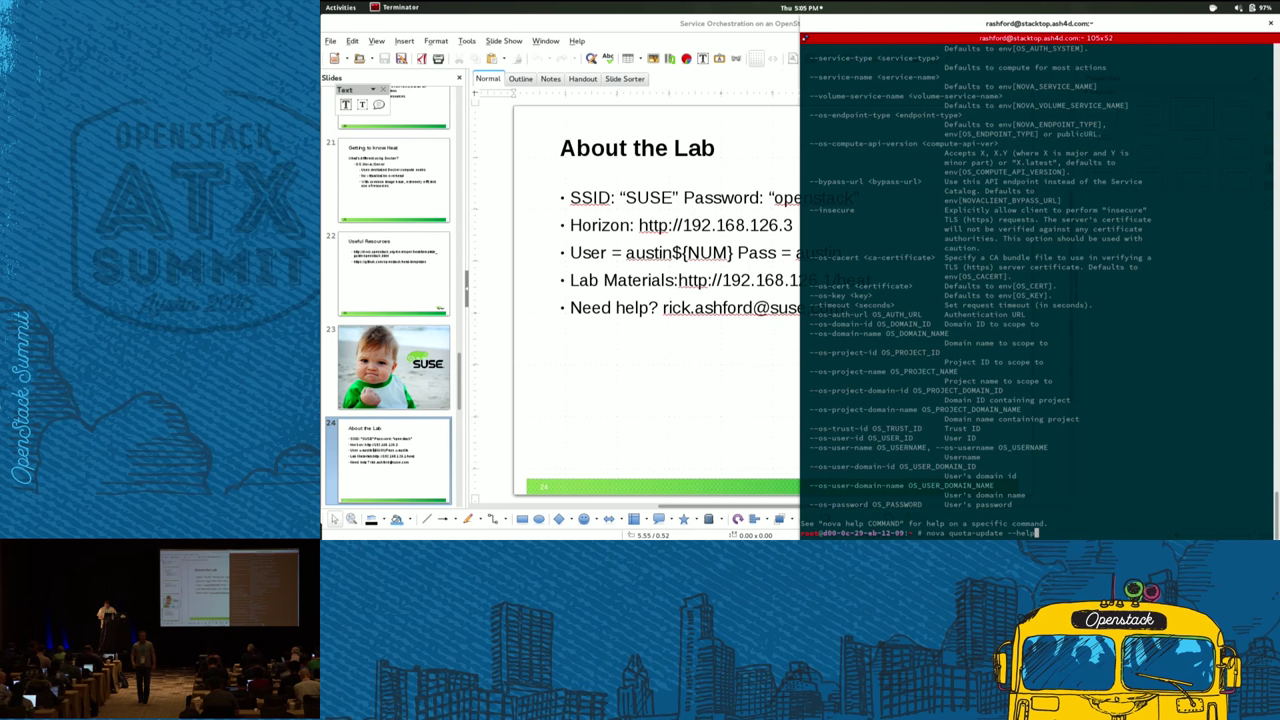
{"action": "key", "text": "ctrl+u"}
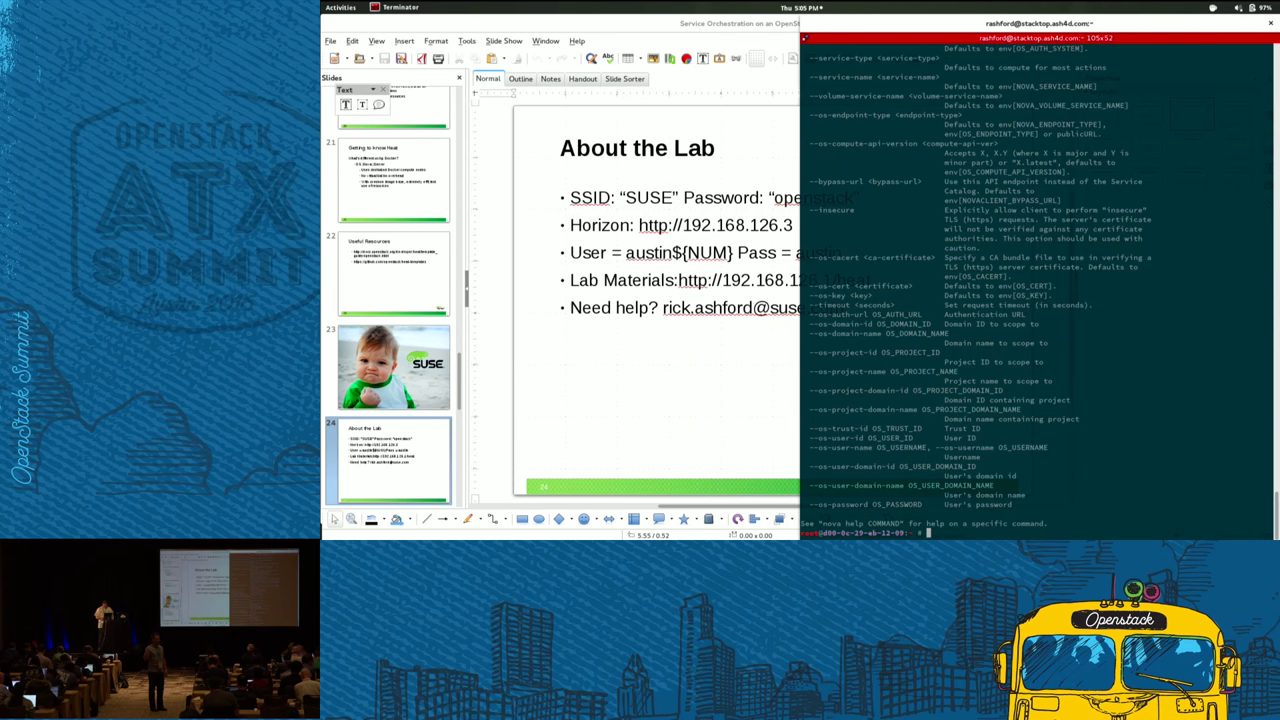
{"action": "key", "text": "ctrl+y"}
{"action": "key", "text": "shift+Page_Up"}
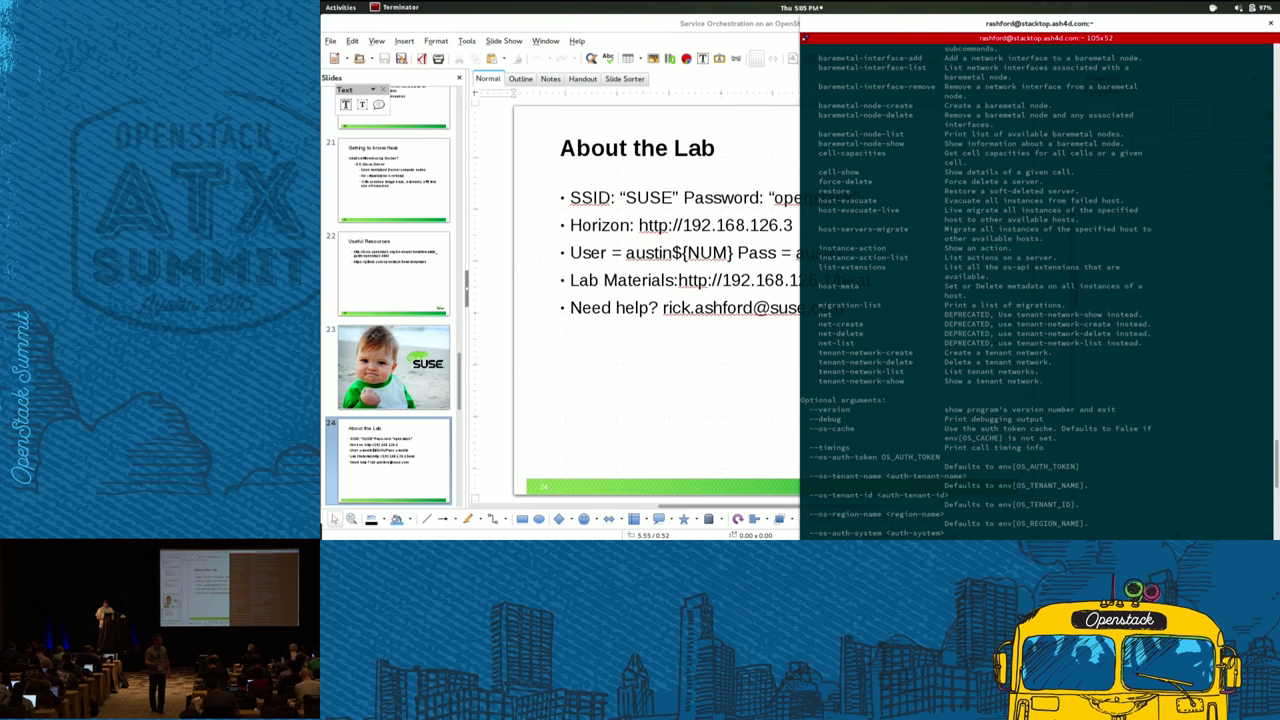
{"action": "key", "text": "shift+Page_Down"}
{"action": "key", "text": "shift+Page_Up"}
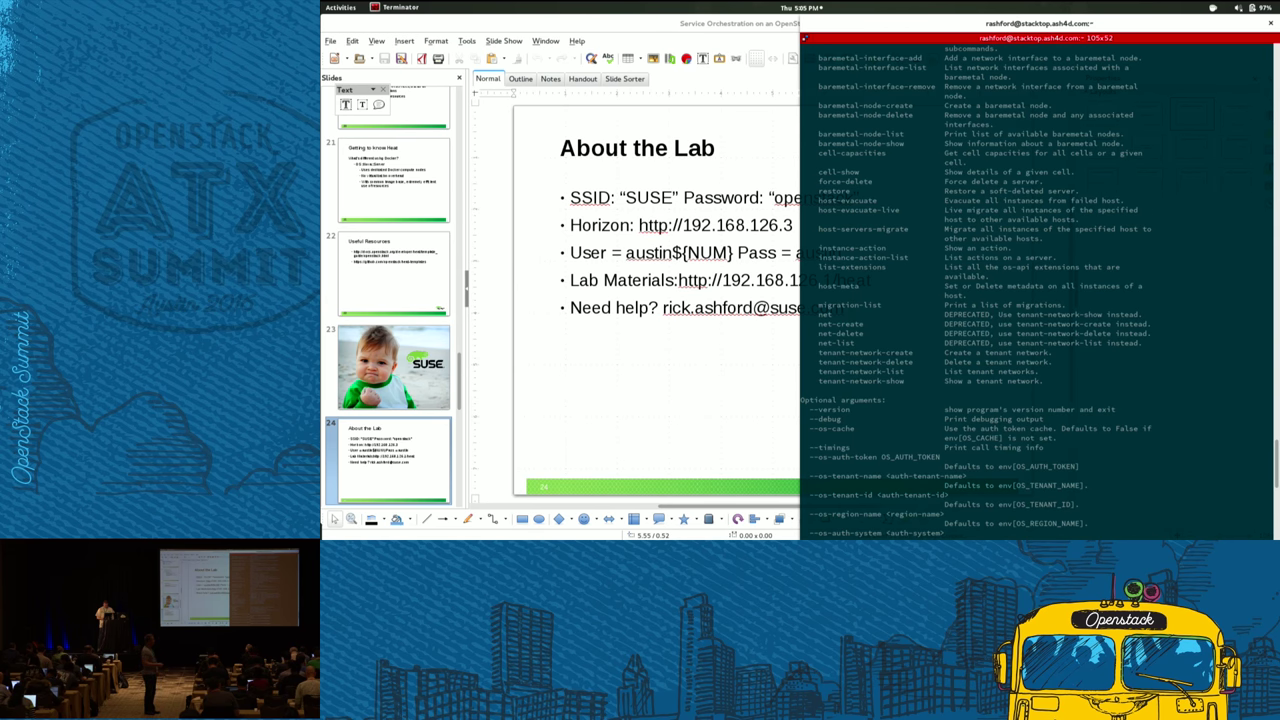
{"action": "key", "text": "shift+Page_Down"}
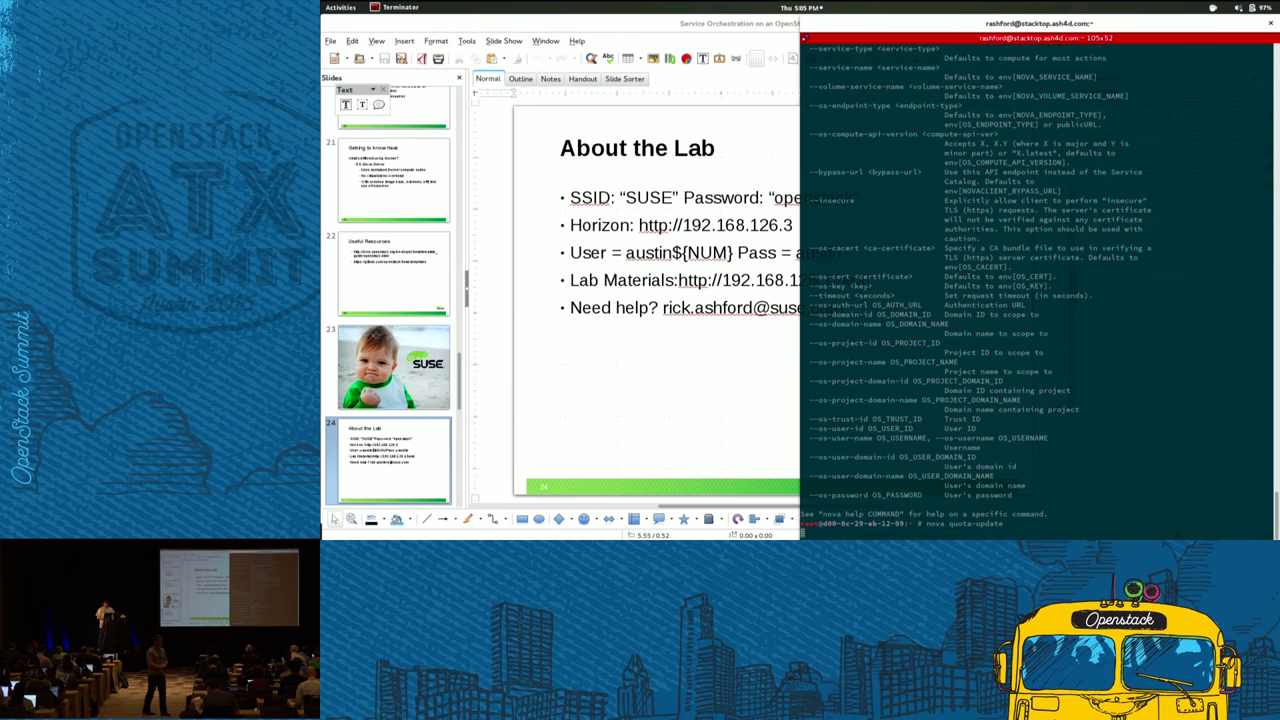
{"action": "key", "text": "Return"}
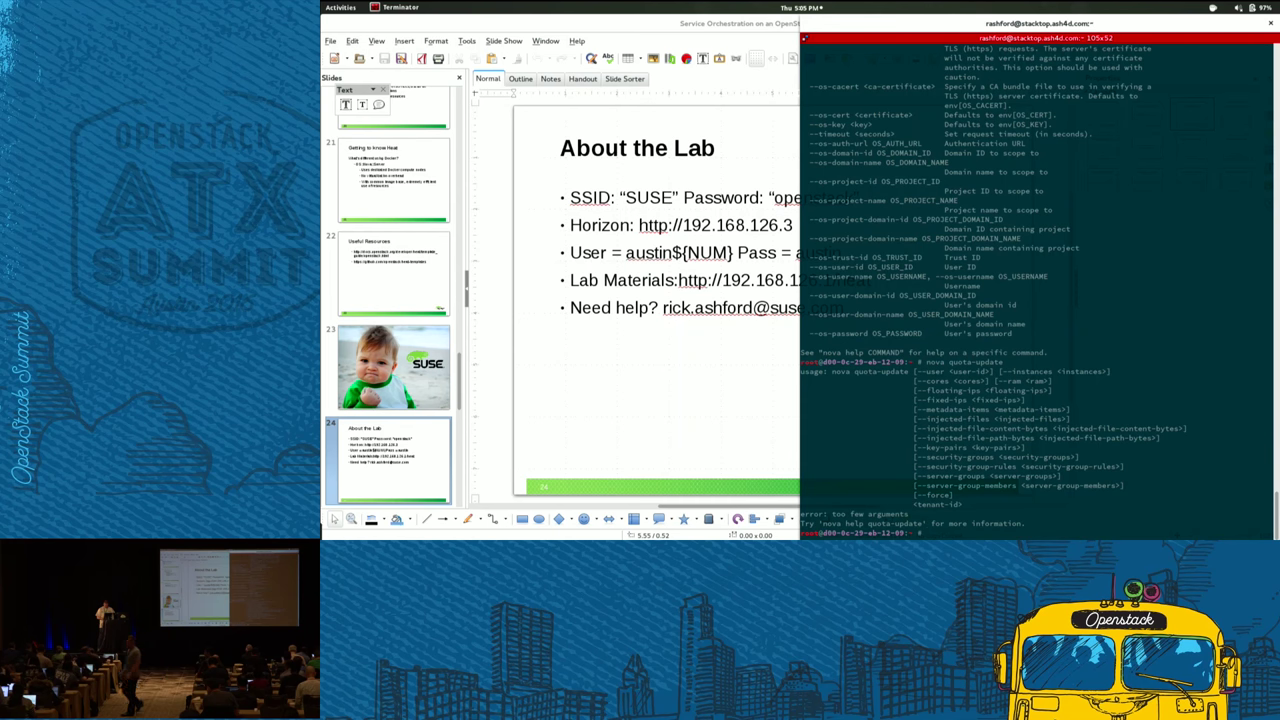
Run "nova quota-update --instances 4 --cores 4 --ram 4096 --fixed-ips 10 Austin78"
{"action": "key", "text": "Up"}
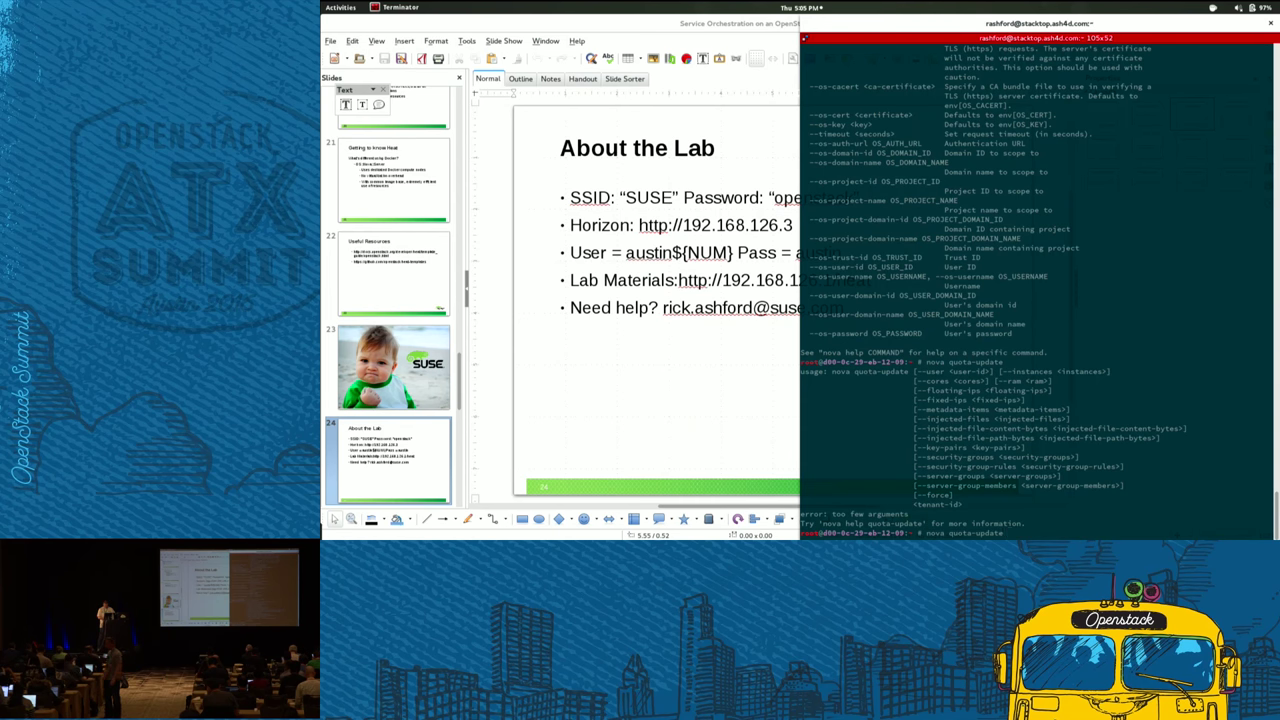
{"action": "type", "text": "--instances 4 --cores 4"}
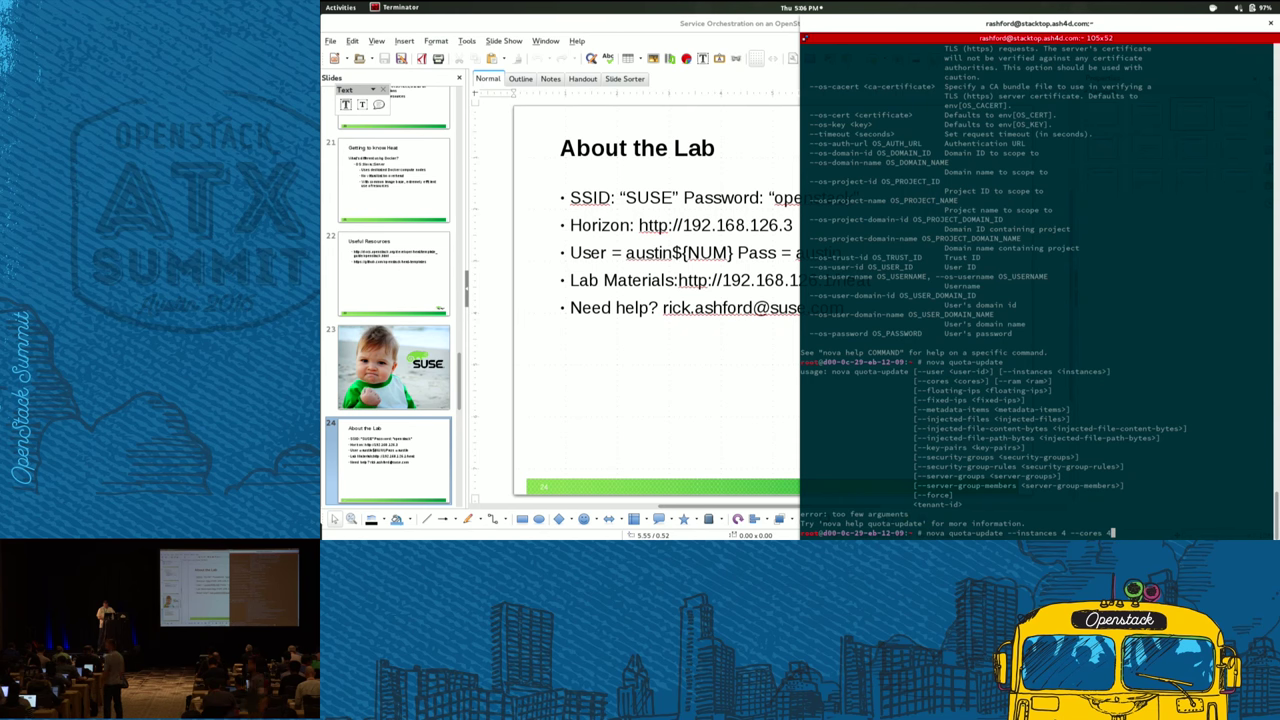
{"action": "type", "text": "--ram 4096"}
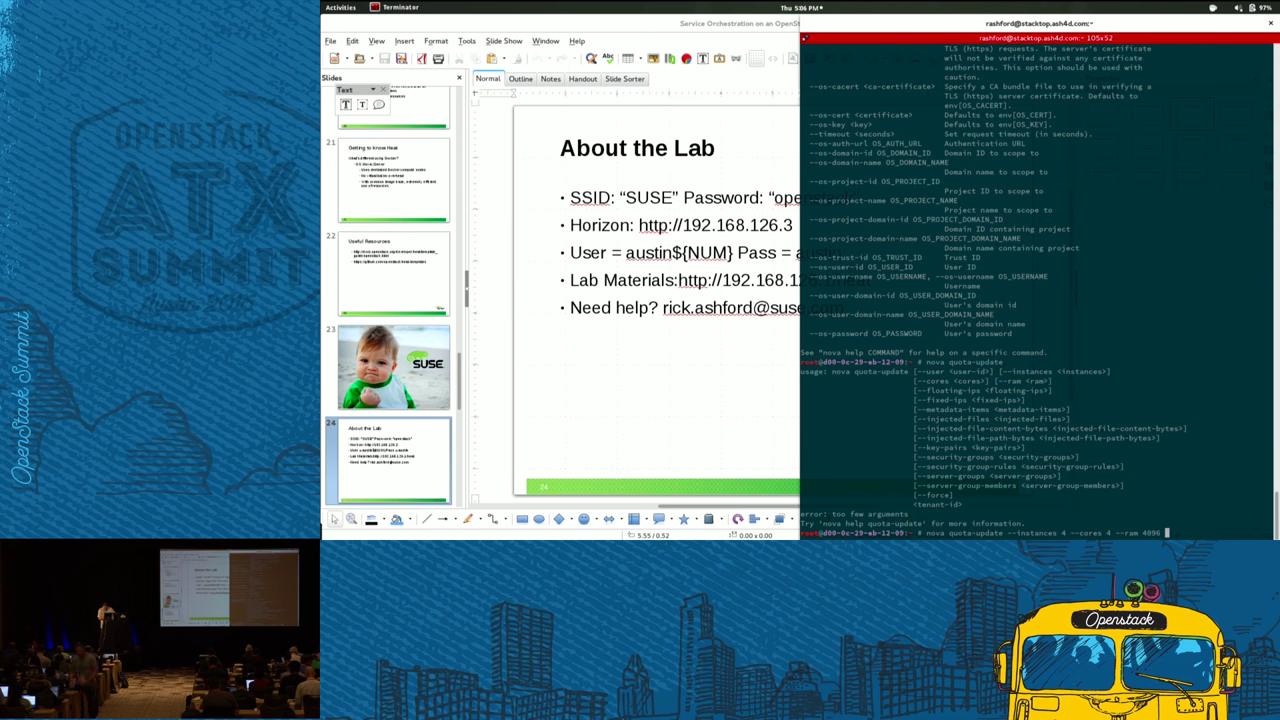
{"action": "type", "text": "--fixed-ips 10"}
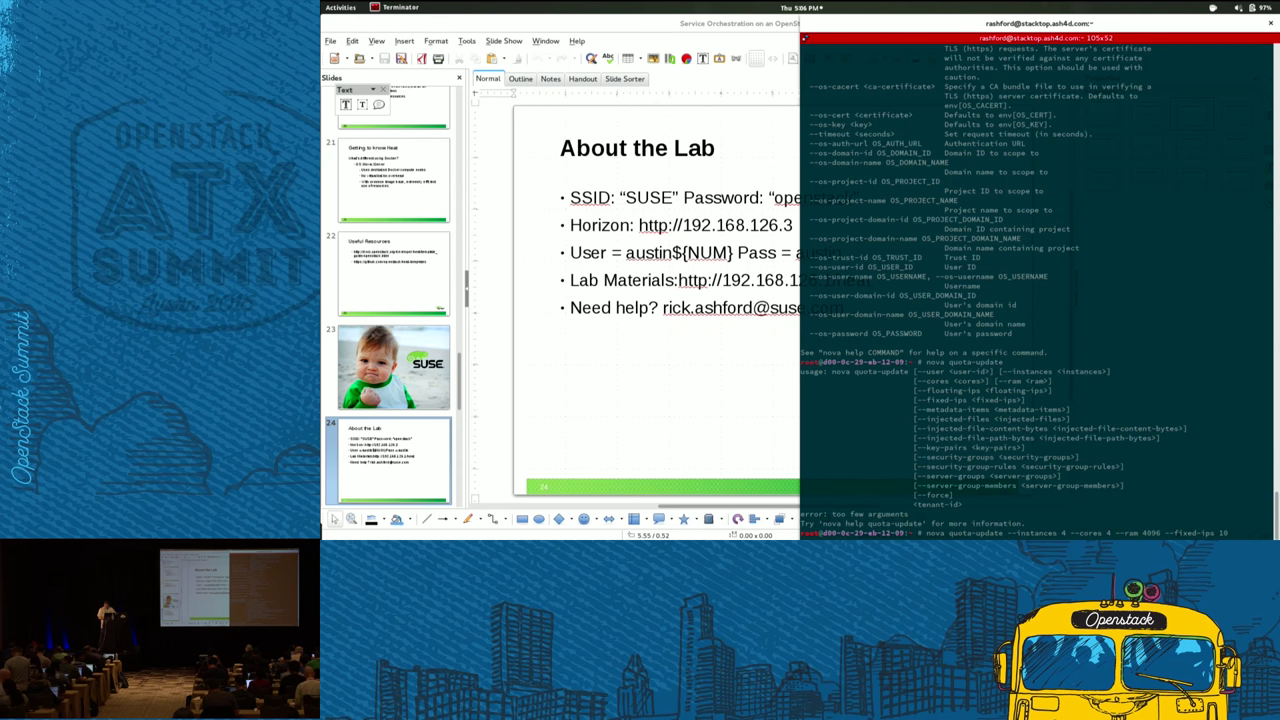
{"action": "type", "text": "tin78"}
{"action": "key", "text": "Return"}
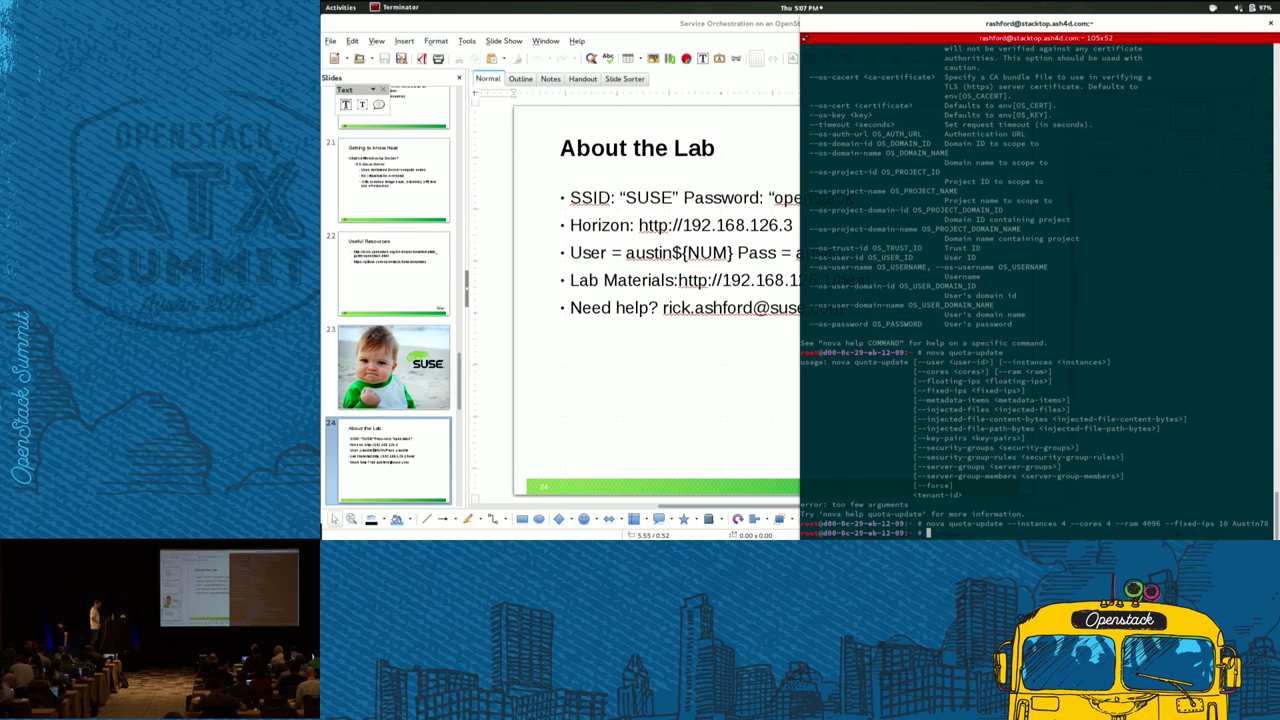
Switch to the SUSE OpenStack Cloud dashboard in Firefox and filter the Identity projects by Austin78
{"action": "key", "text": "ctrl+alt+Up"}
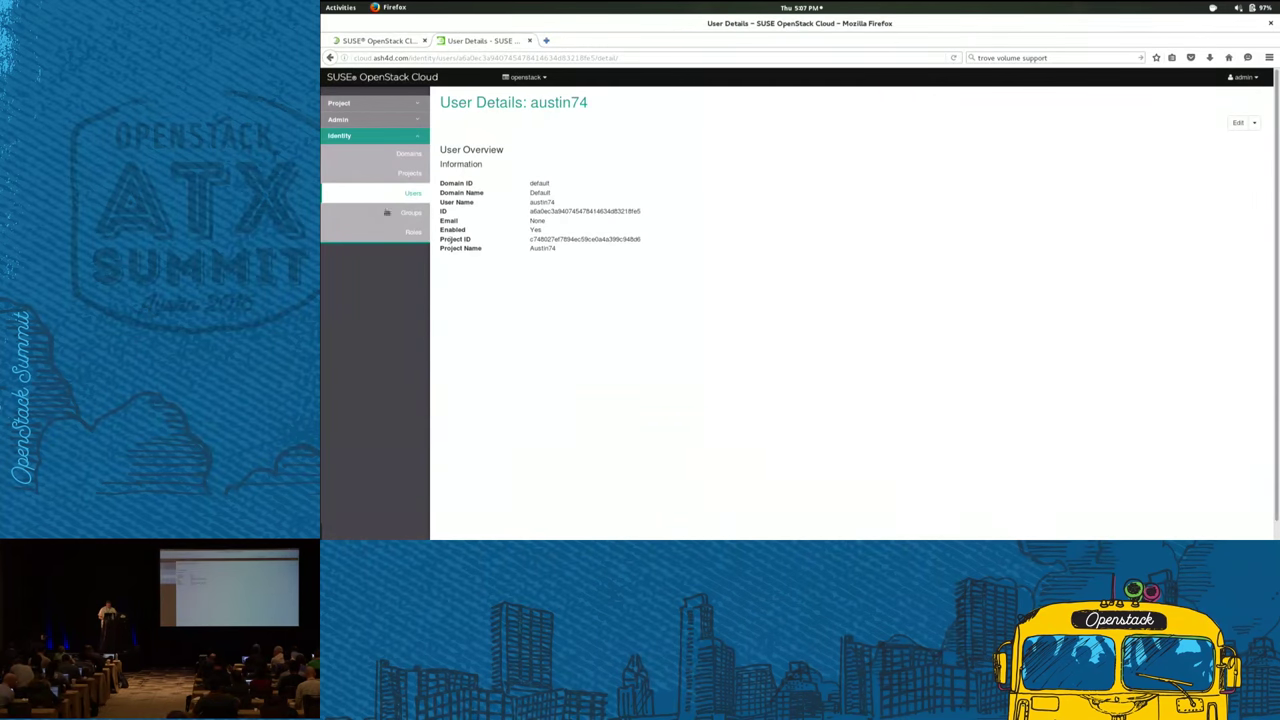
{"action": "left_click", "coordinate": [423, 174]}
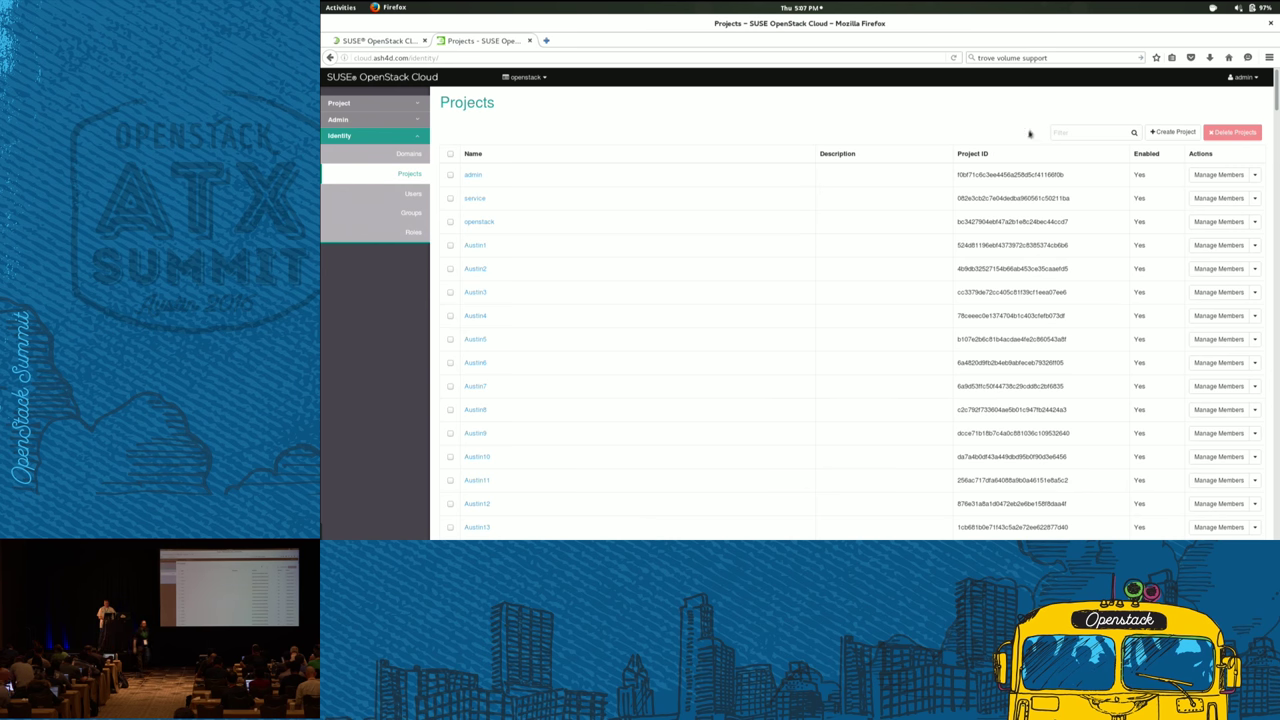
{"action": "left_click", "coordinate": [1065, 131]}
{"action": "type", "text": "Austin"}
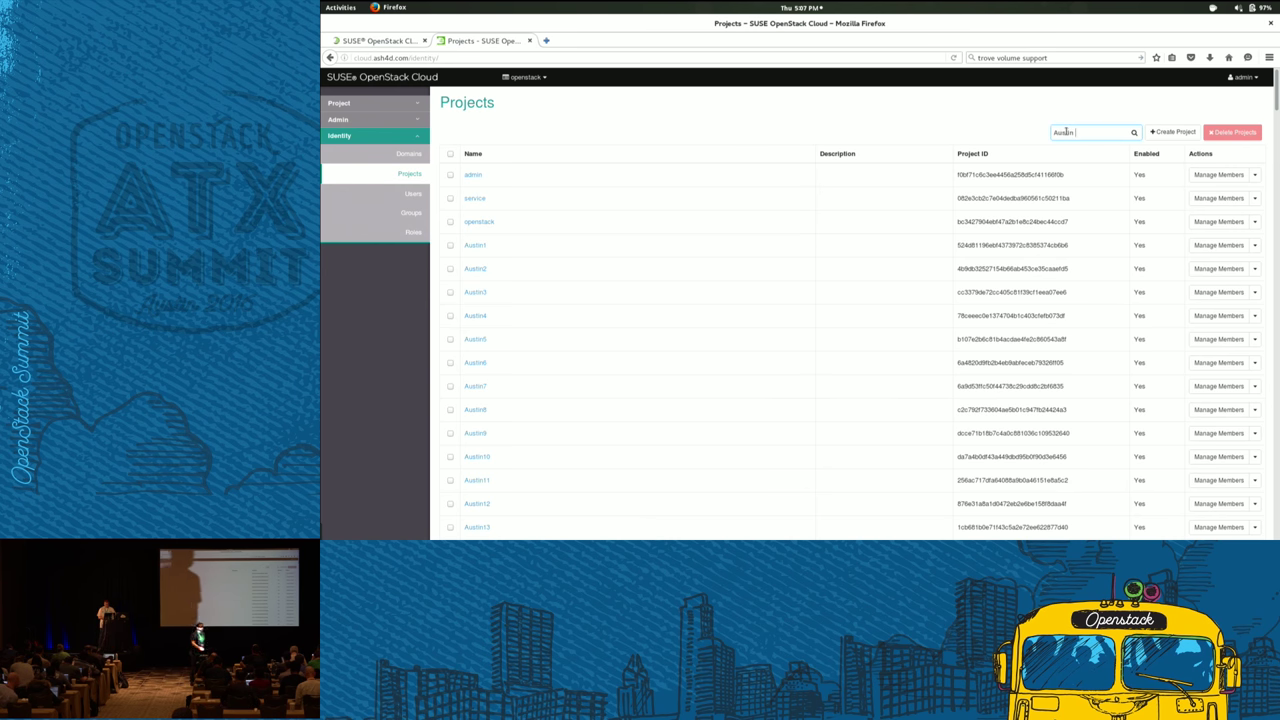
{"action": "key", "text": "Return"}
{"action": "type", "text": "78"}
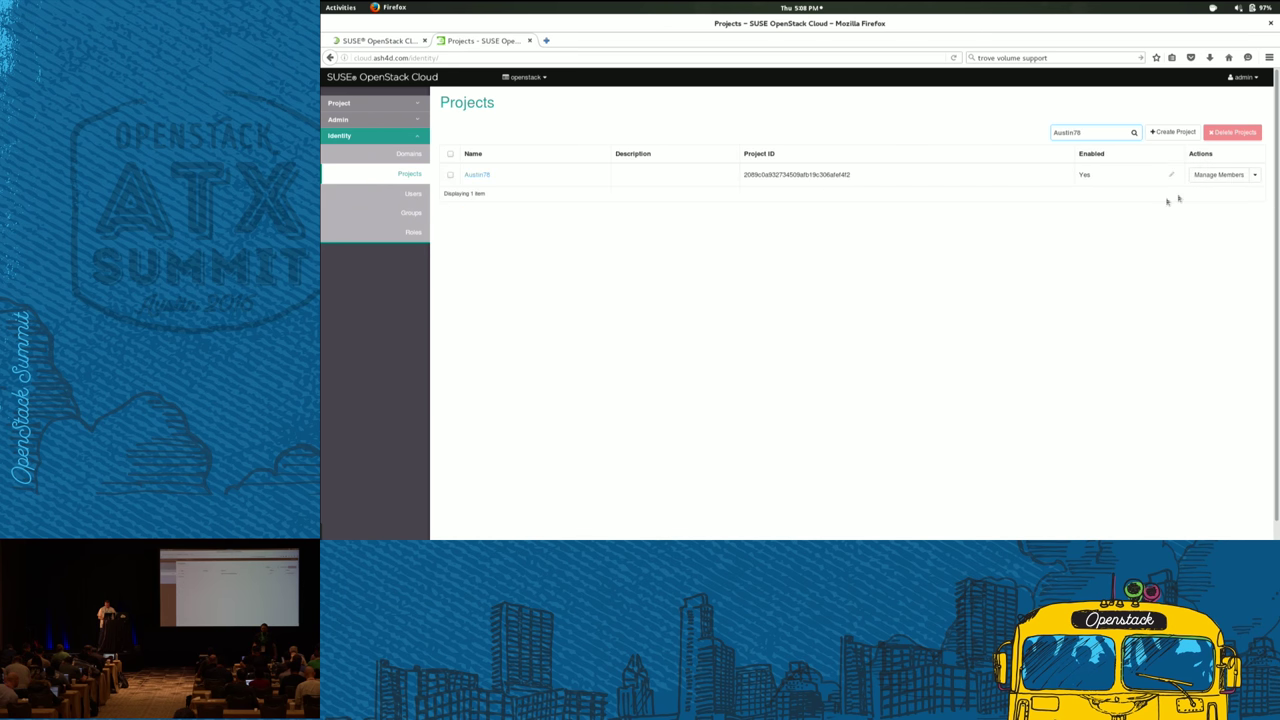
Open the quotas of project Austin78 for editing and set both VCPUs and Instances to 4
{"action": "left_click", "coordinate": [1255, 174]}
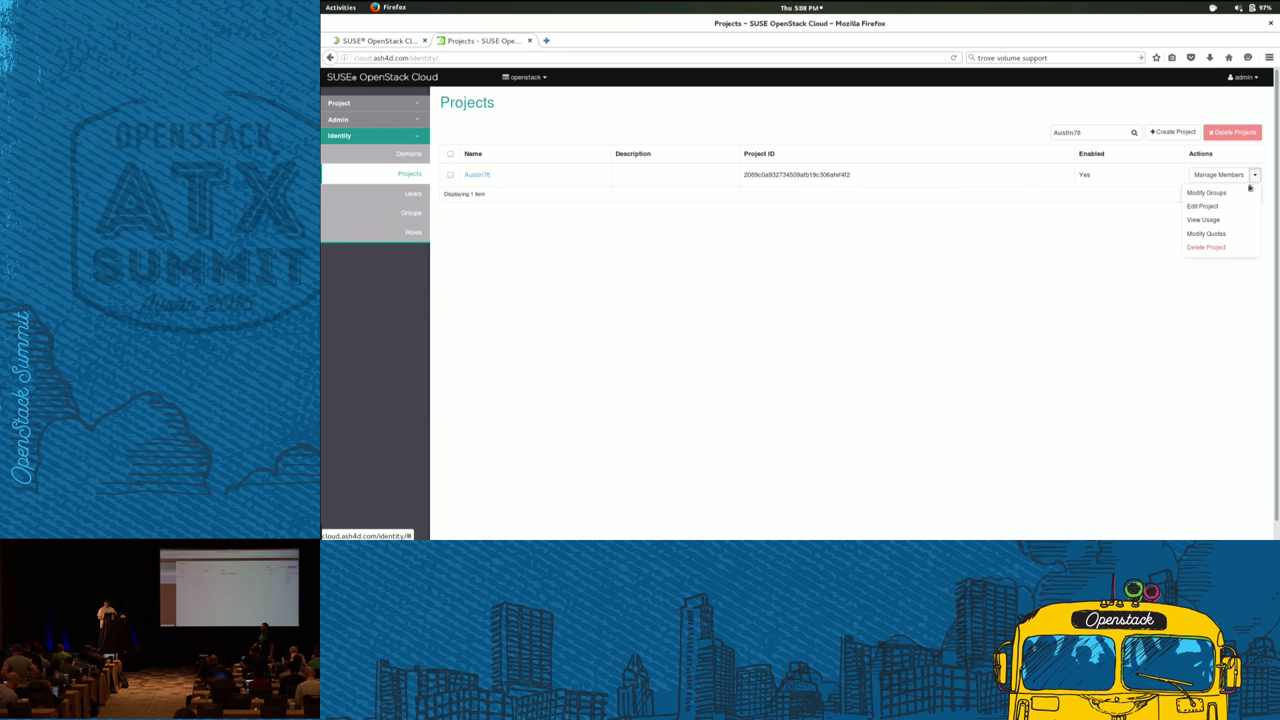
{"action": "left_click", "coordinate": [1205, 233]}
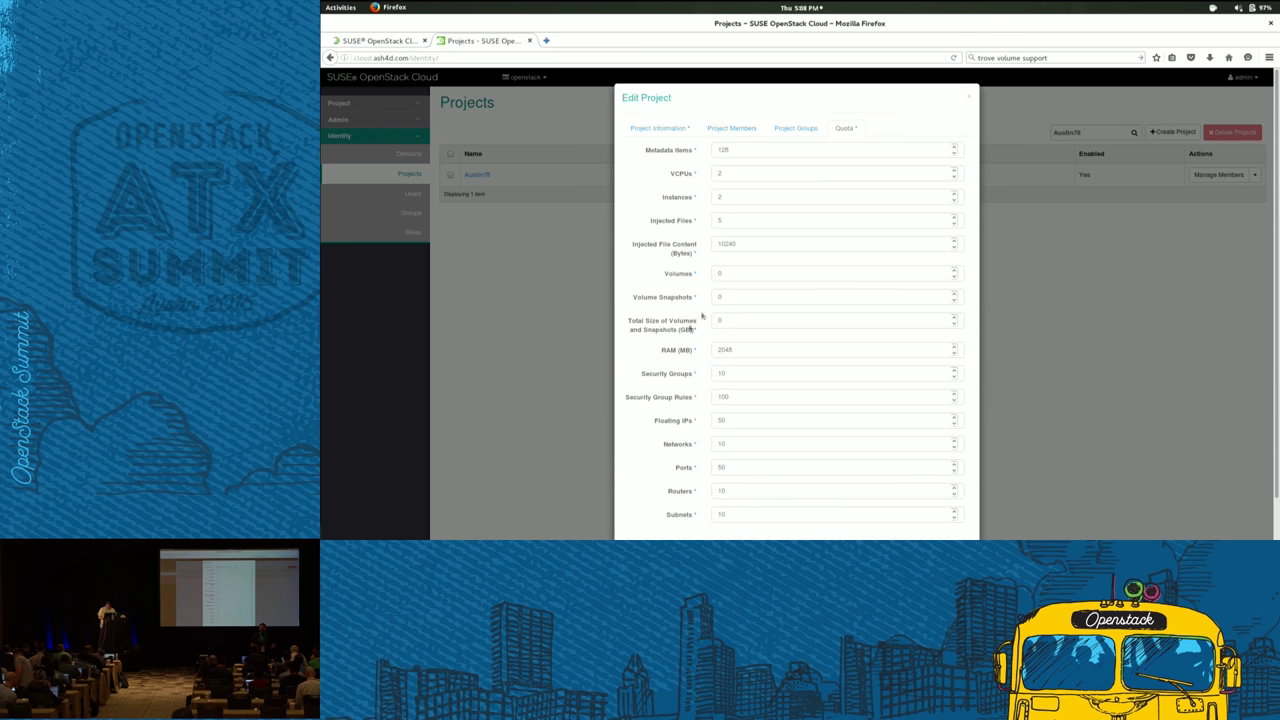
{"action": "left_click", "coordinate": [730, 177]}
{"action": "key", "text": "Tab"}
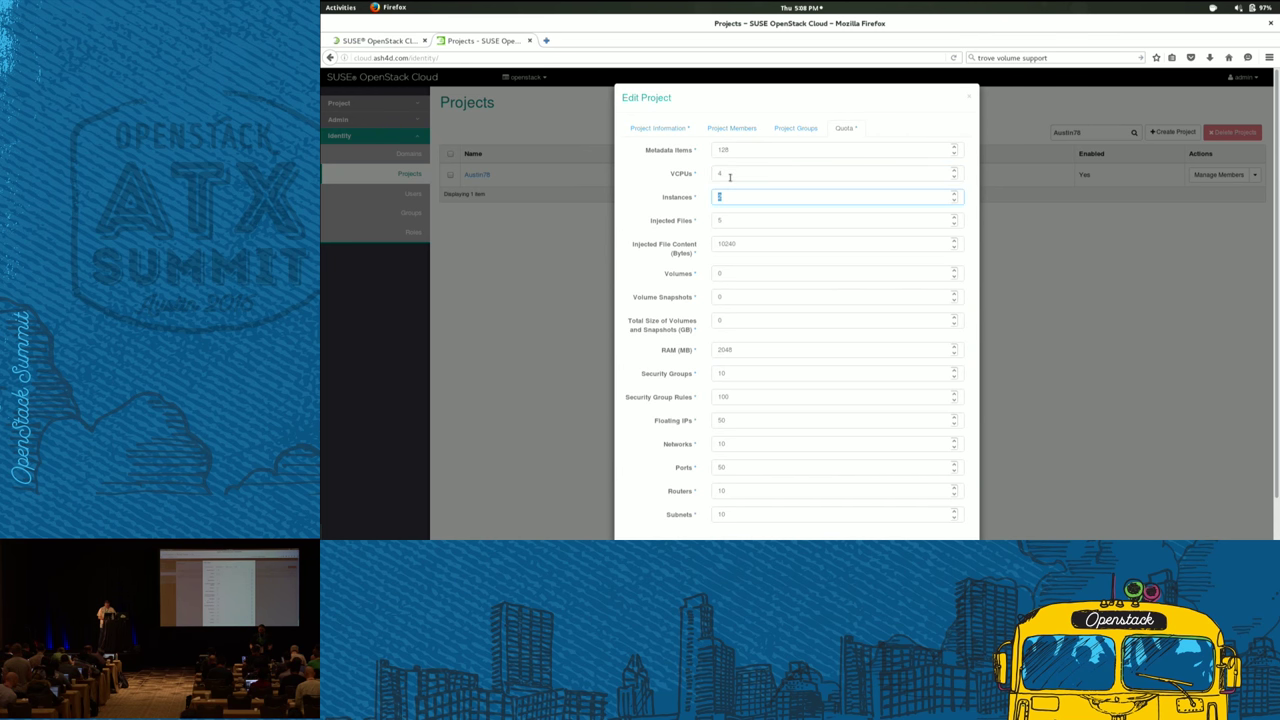
{"action": "key", "text": "Tab"}
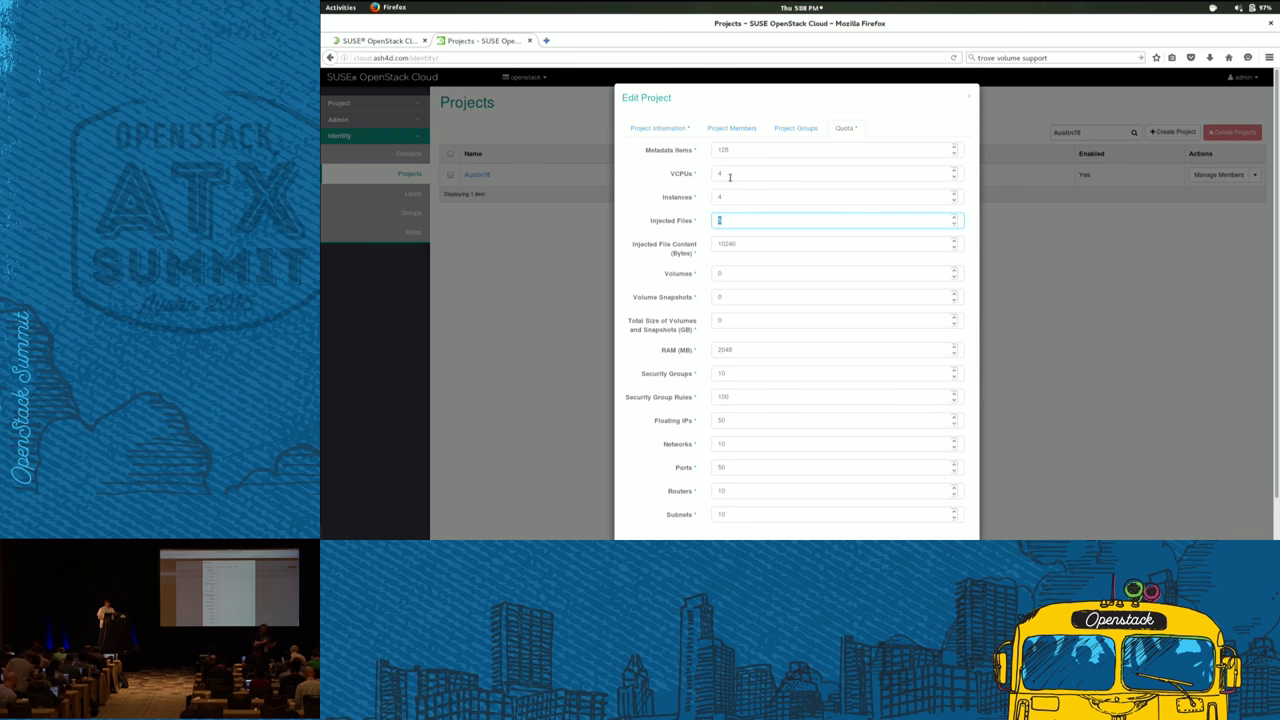
Set the Volumes quota of the project to 2
{"action": "key", "text": "Tab"}
{"action": "key", "text": "Tab"}
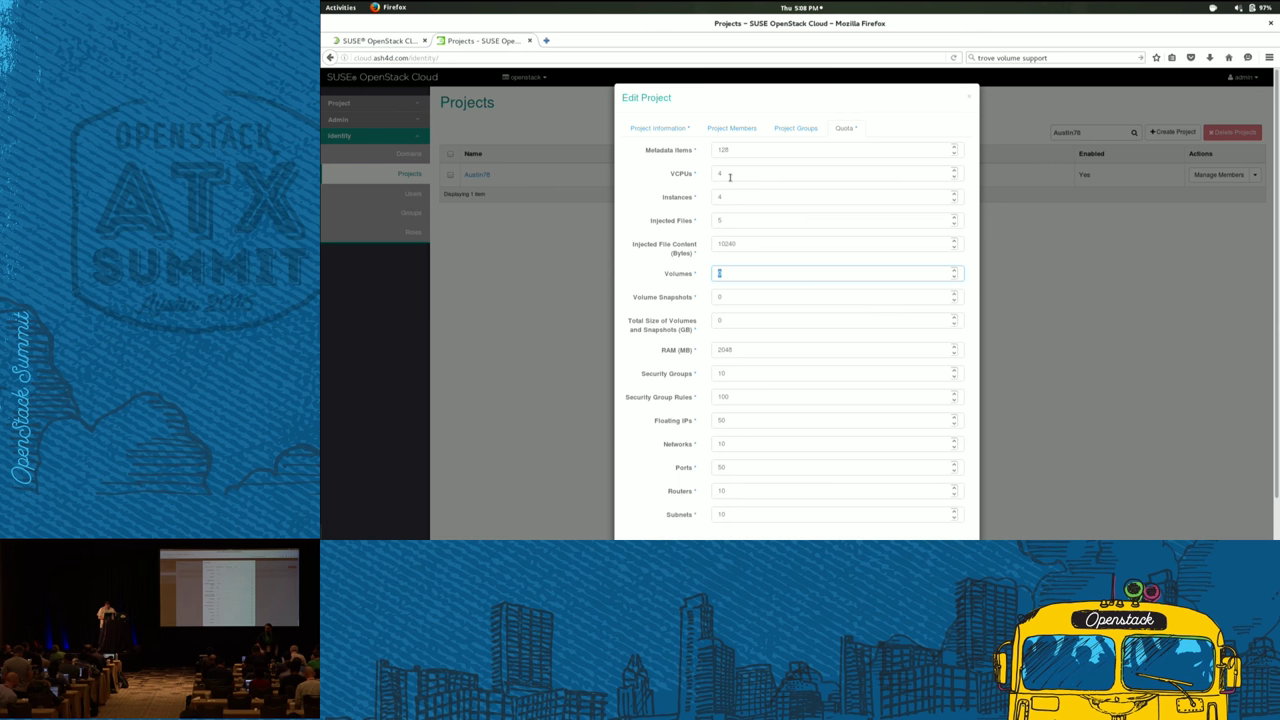
{"action": "type", "text": "1"}
{"action": "key", "text": "BackSpace"}
{"action": "type", "text": "2"}
Set the RAM quota to 4096 MB and save the project's quota changes
{"action": "left_click", "coordinate": [738, 350]}
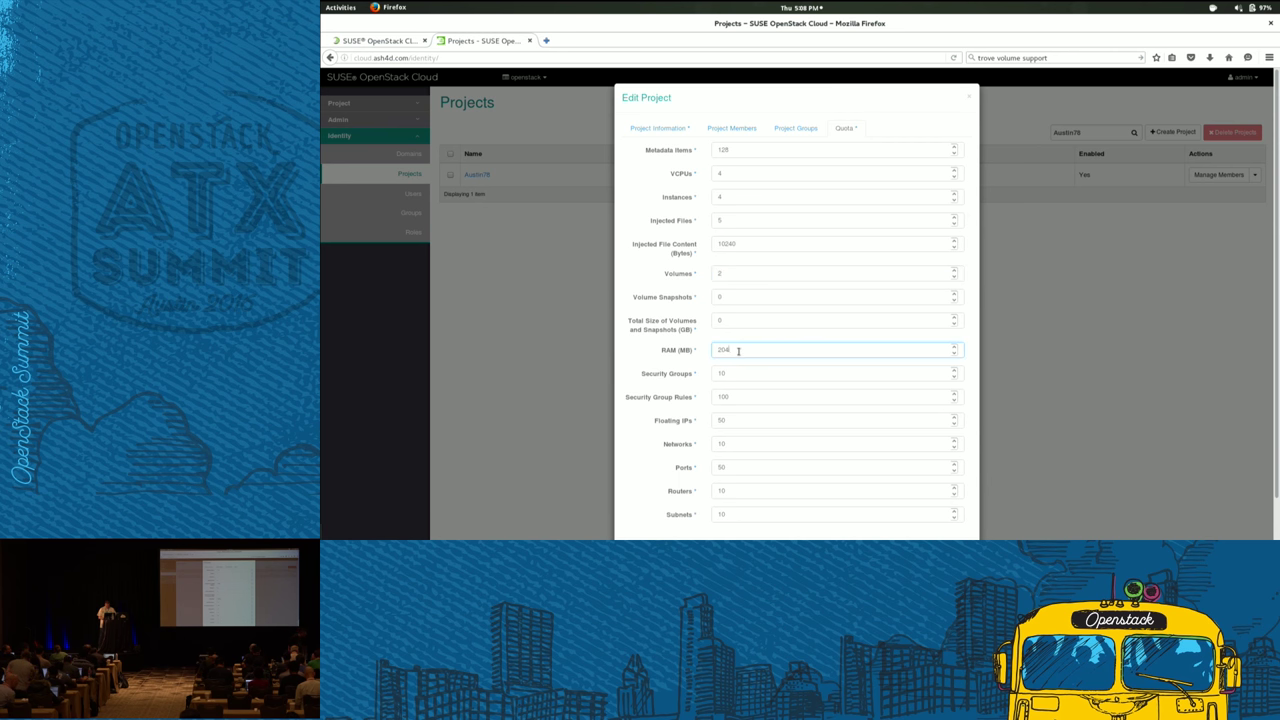
{"action": "type", "text": "409"}
{"action": "key", "text": "Tab"}
{"action": "key", "text": "shift+Tab"}
{"action": "type", "text": "4096"}
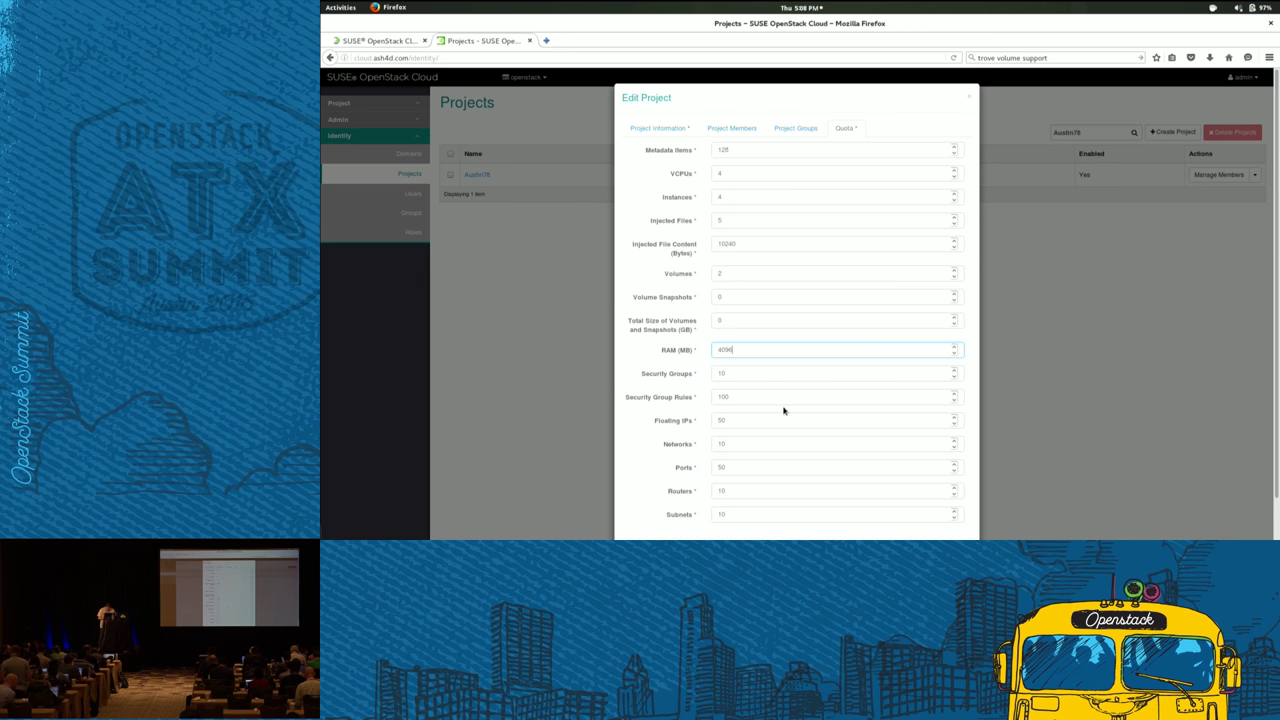
{"action": "scroll", "coordinate": [784, 410], "scroll_direction": "down", "scroll_amount": 1}
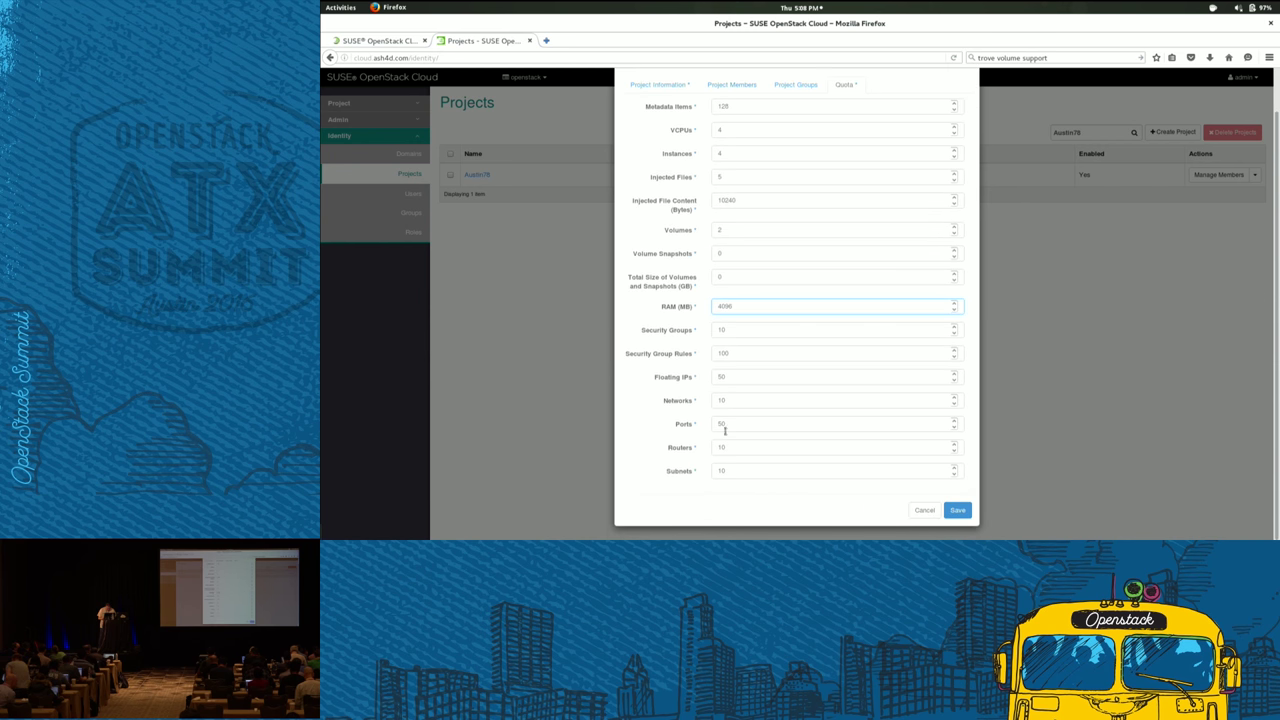
{"action": "left_click", "coordinate": [957, 511]}
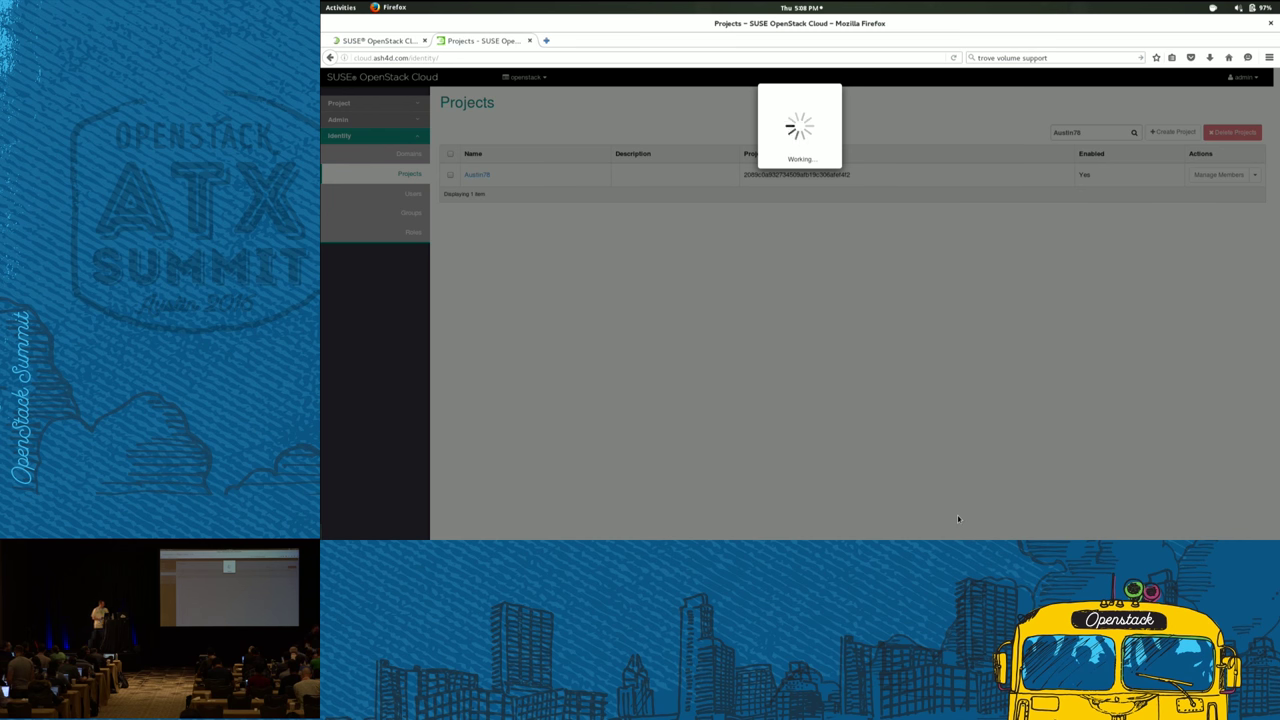
Switch to Terminator, recall the last quota-update command and change its subcommand to quota-class-update
{"action": "key", "text": "ctrl+alt+Down"}
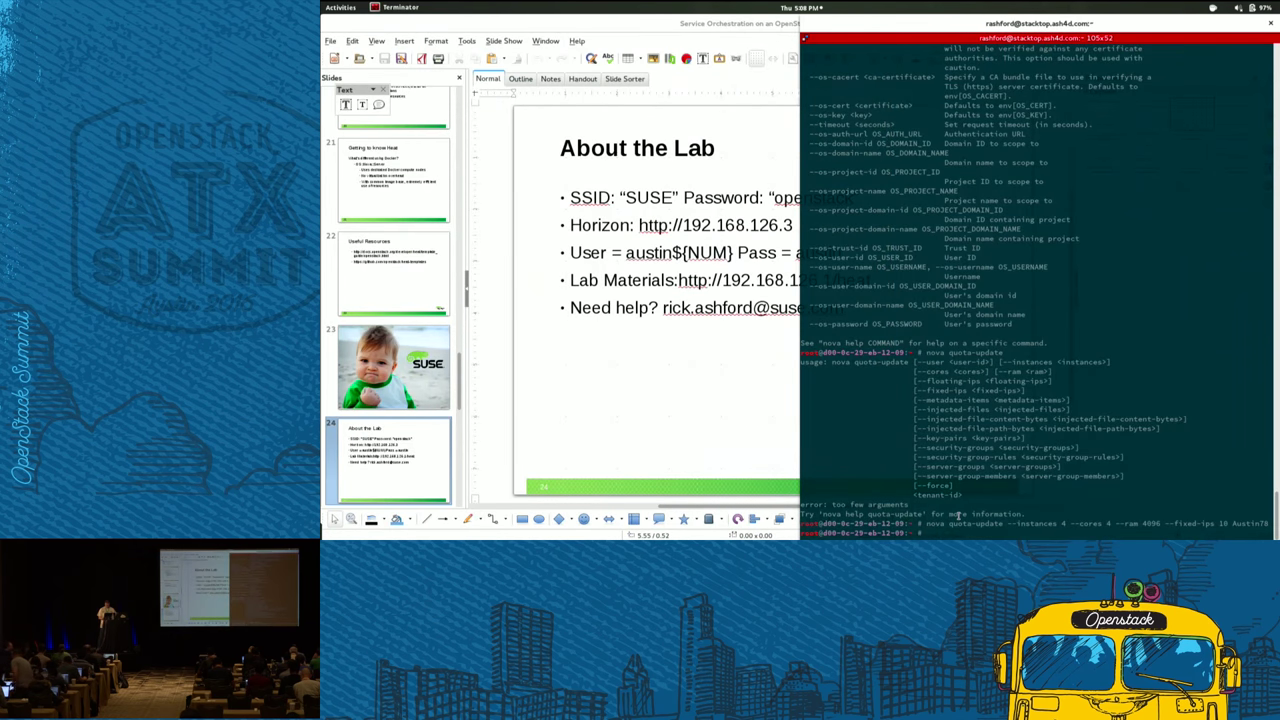
{"action": "type", "text": "nova quota-class"}
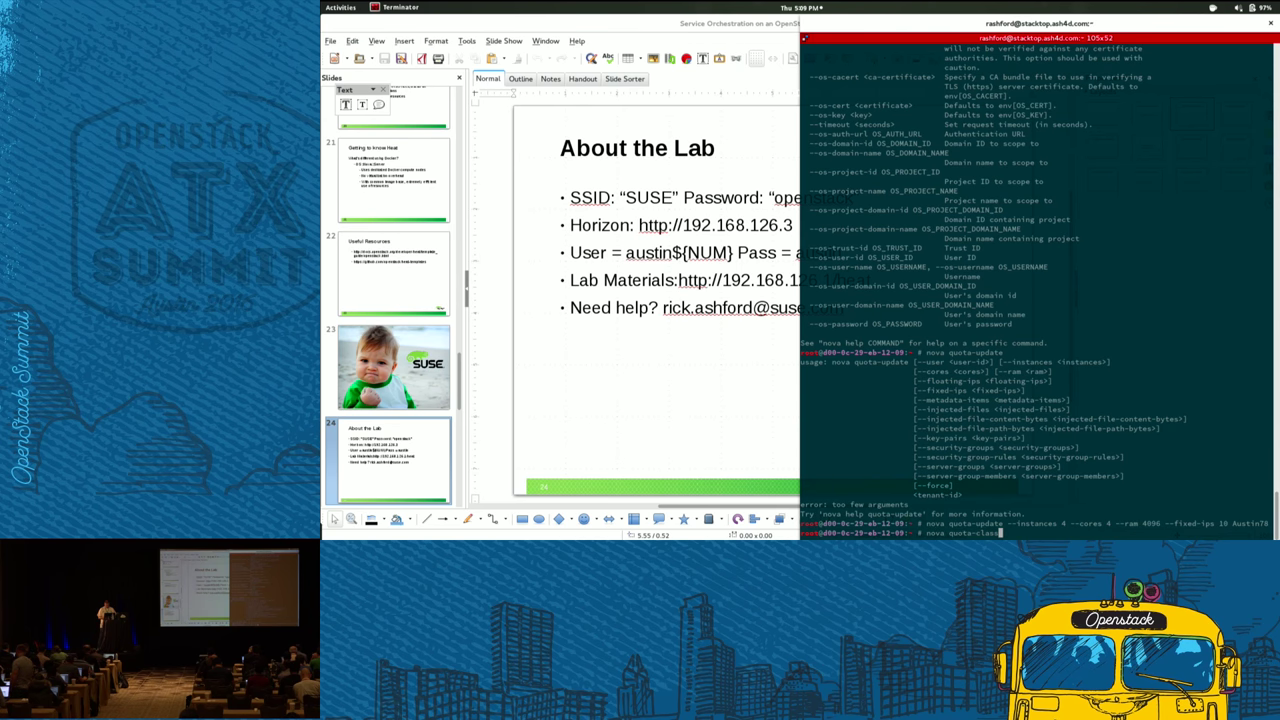
{"action": "key", "text": "Up"}
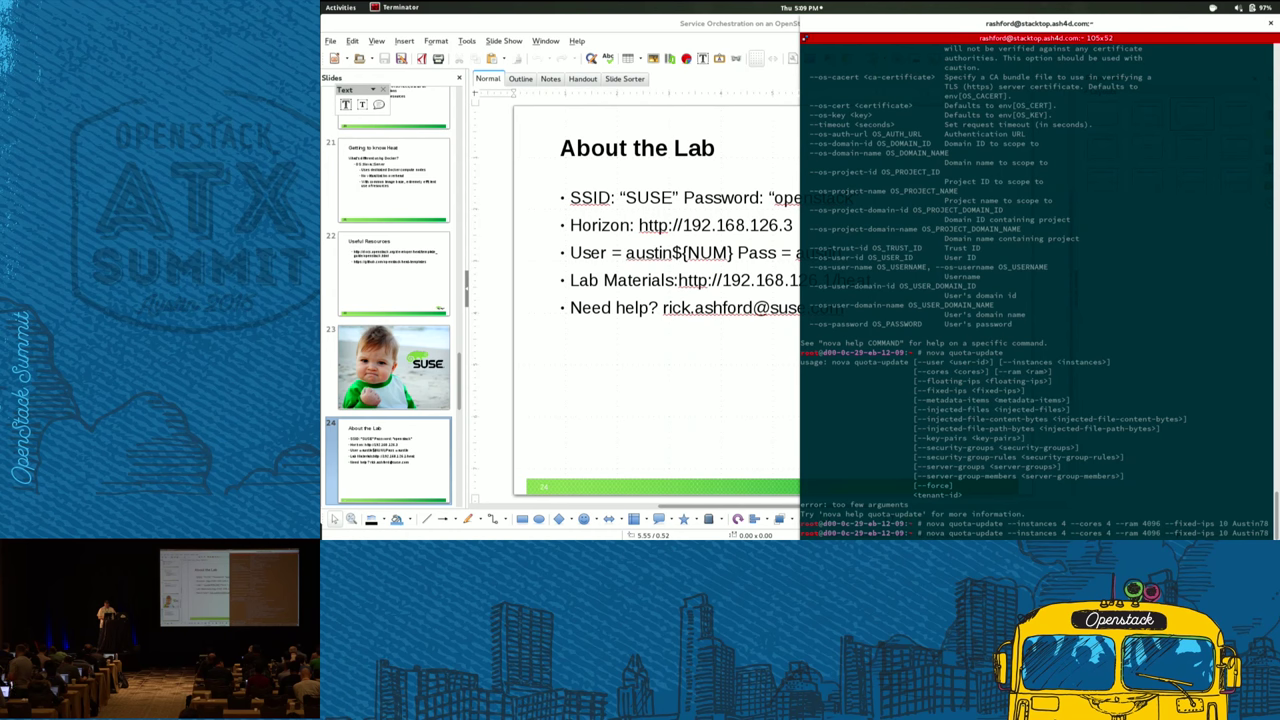
{"action": "key", "text": "Home"}
{"action": "key", "text": "Right"}
{"action": "key", "text": "Right"}
{"action": "key", "text": "Right"}
{"action": "key", "text": "Right"}
{"action": "key", "text": "Right"}
{"action": "key", "text": "Right"}
{"action": "key", "text": "Right"}
{"action": "key", "text": "Right"}
{"action": "key", "text": "Right"}
{"action": "key", "text": "Right"}
{"action": "key", "text": "Right"}
{"action": "type", "text": "class-"}
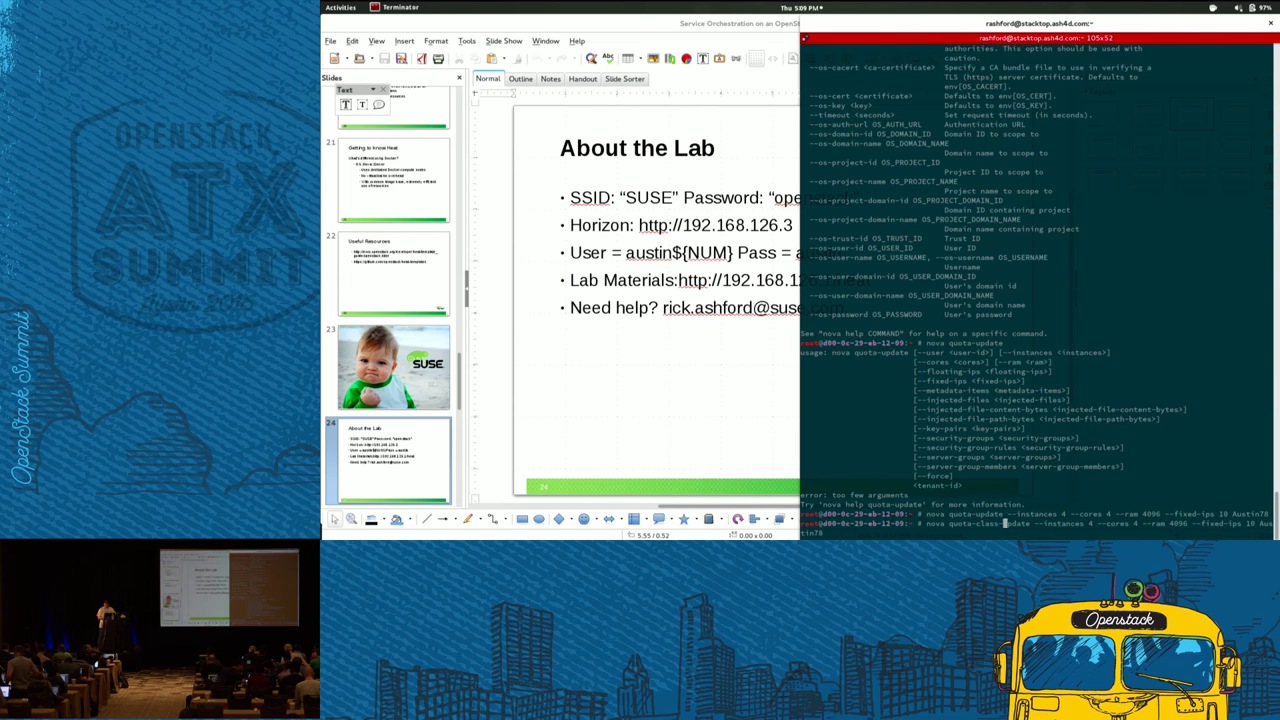
Replace the Austin78 target with default and run the class update with 4 instances, 4 cores, 4096 RAM and 10 fixed IPs
{"action": "key", "text": "End"}
{"action": "key", "text": "BackSpace"}
{"action": "key", "text": "BackSpace"}
{"action": "key", "text": "BackSpace"}
{"action": "key", "text": "BackSpace"}
{"action": "key", "text": "BackSpace"}
{"action": "key", "text": "BackSpace"}
{"action": "key", "text": "BackSpace"}
{"action": "key", "text": "BackSpace"}
{"action": "type", "text": "default"}
{"action": "key", "text": "Return"}
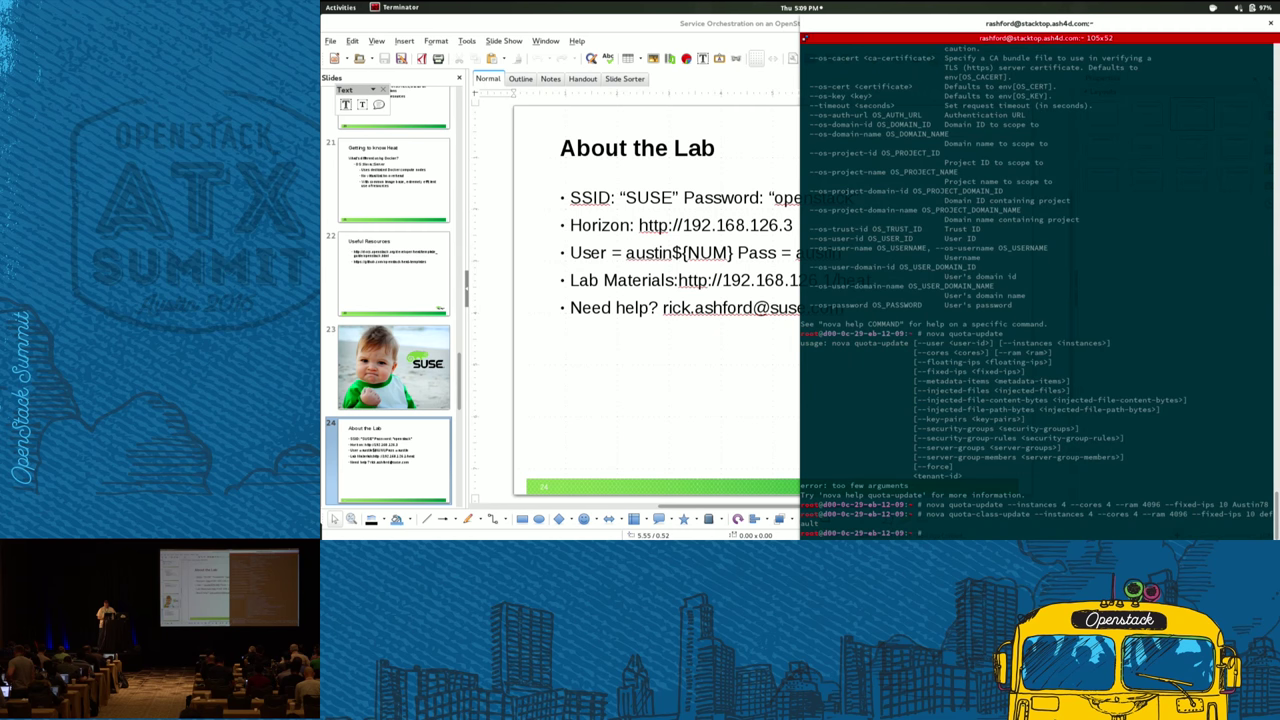
Switch to Firefox, review the quotas of project Austin2 and close its project dialog without saving
{"action": "key", "text": "ctrl+alt+Up"}
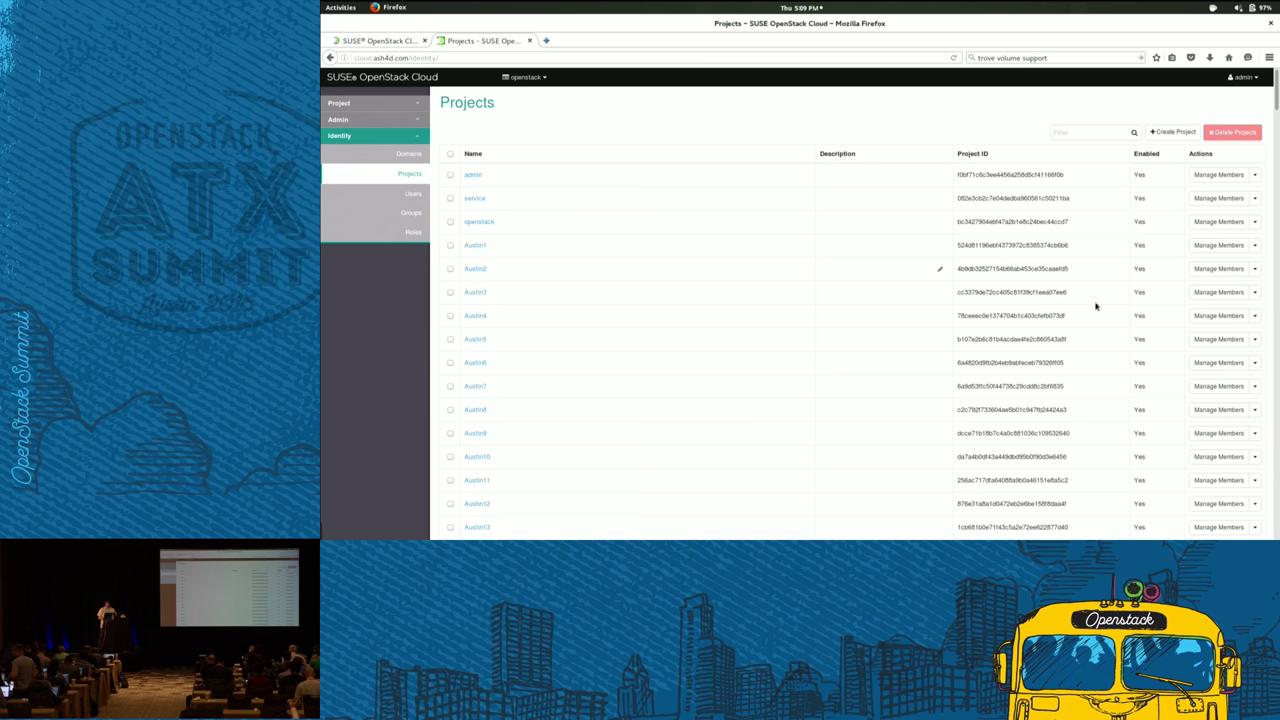
{"action": "left_click", "coordinate": [1254, 269]}
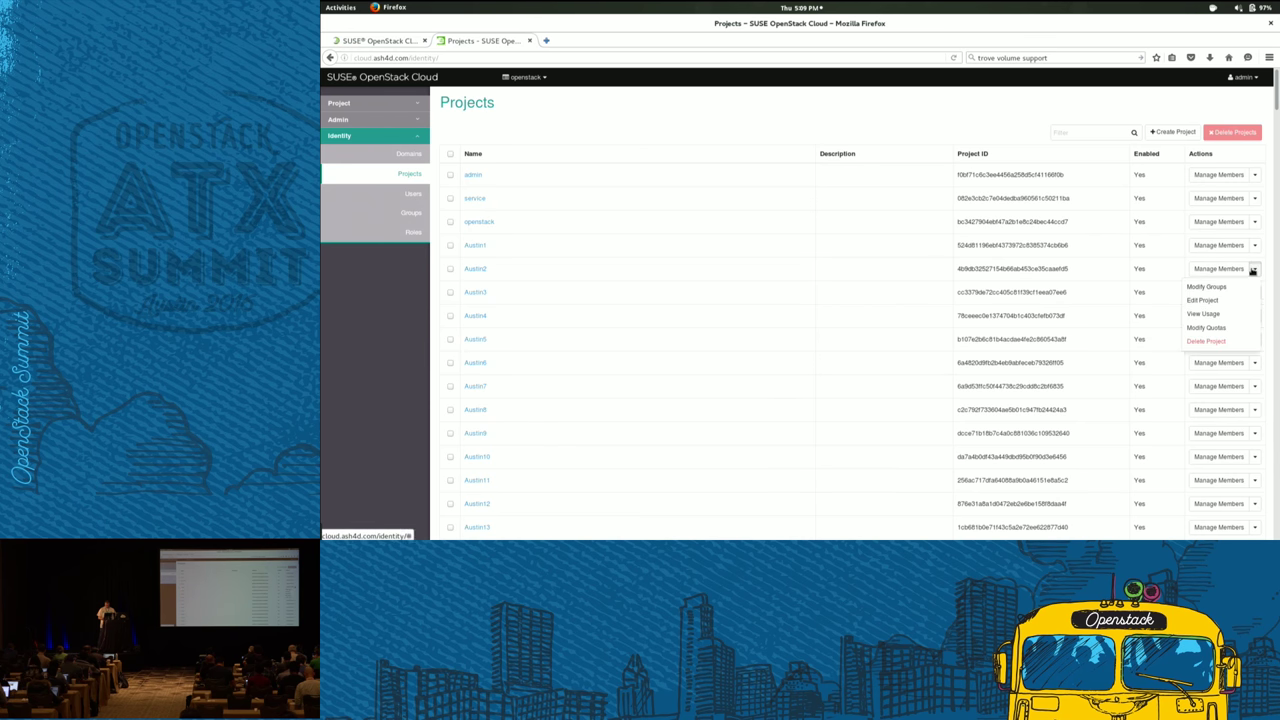
{"action": "left_click", "coordinate": [1205, 328]}
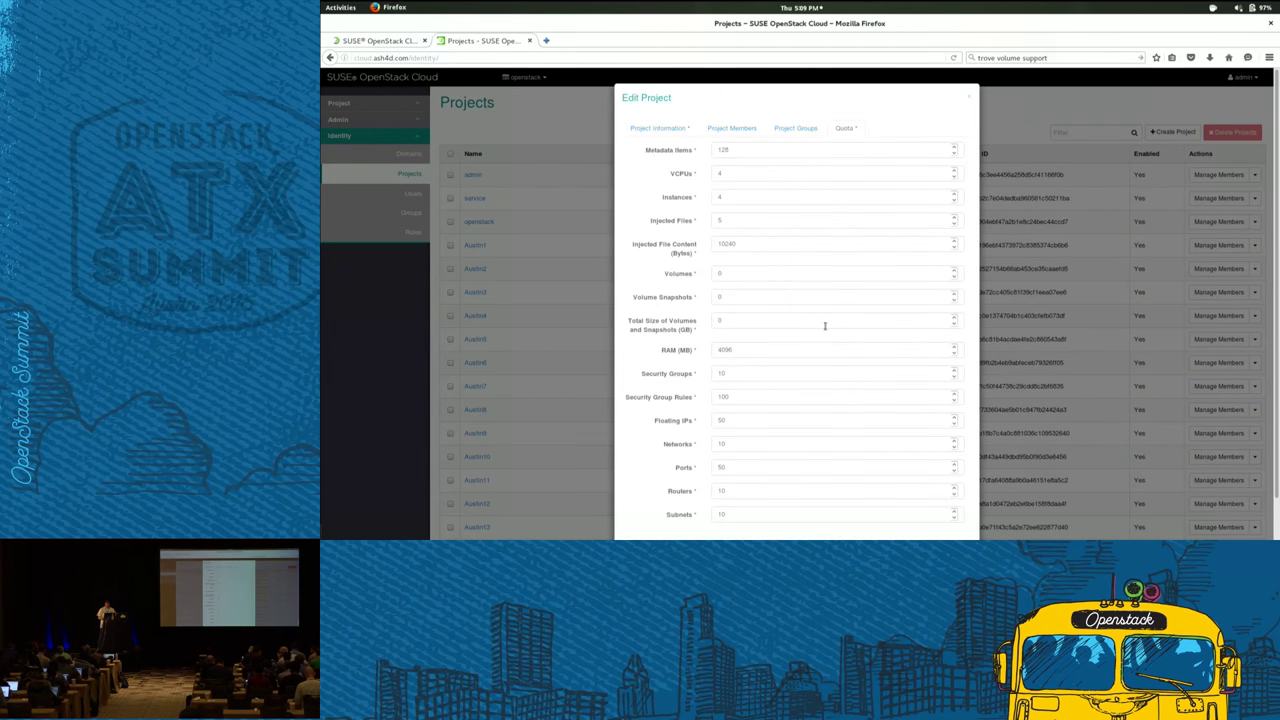
{"action": "left_click", "coordinate": [968, 98]}
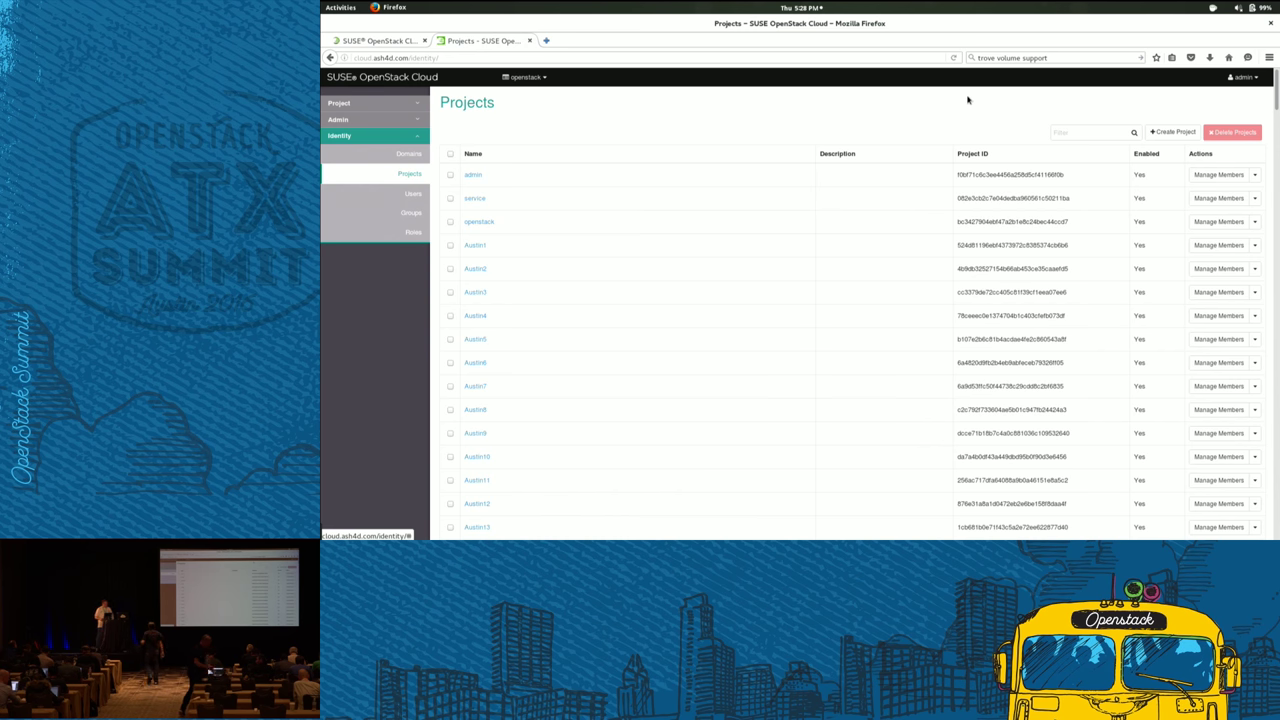
Go from the Projects page to the Crowbar administration page and show the list of OpenStack barclamps
{"action": "key", "text": "ctrl+Tab"}
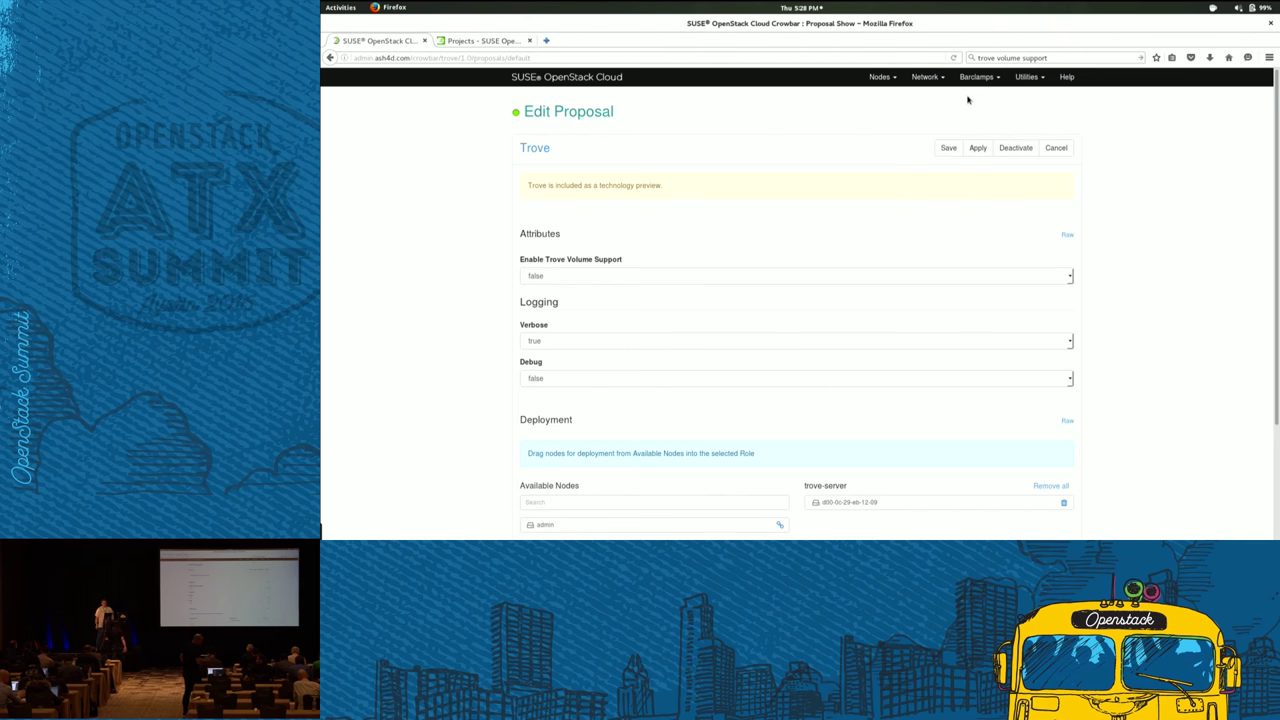
{"action": "left_click", "coordinate": [978, 78]}
{"action": "left_click", "coordinate": [960, 121]}
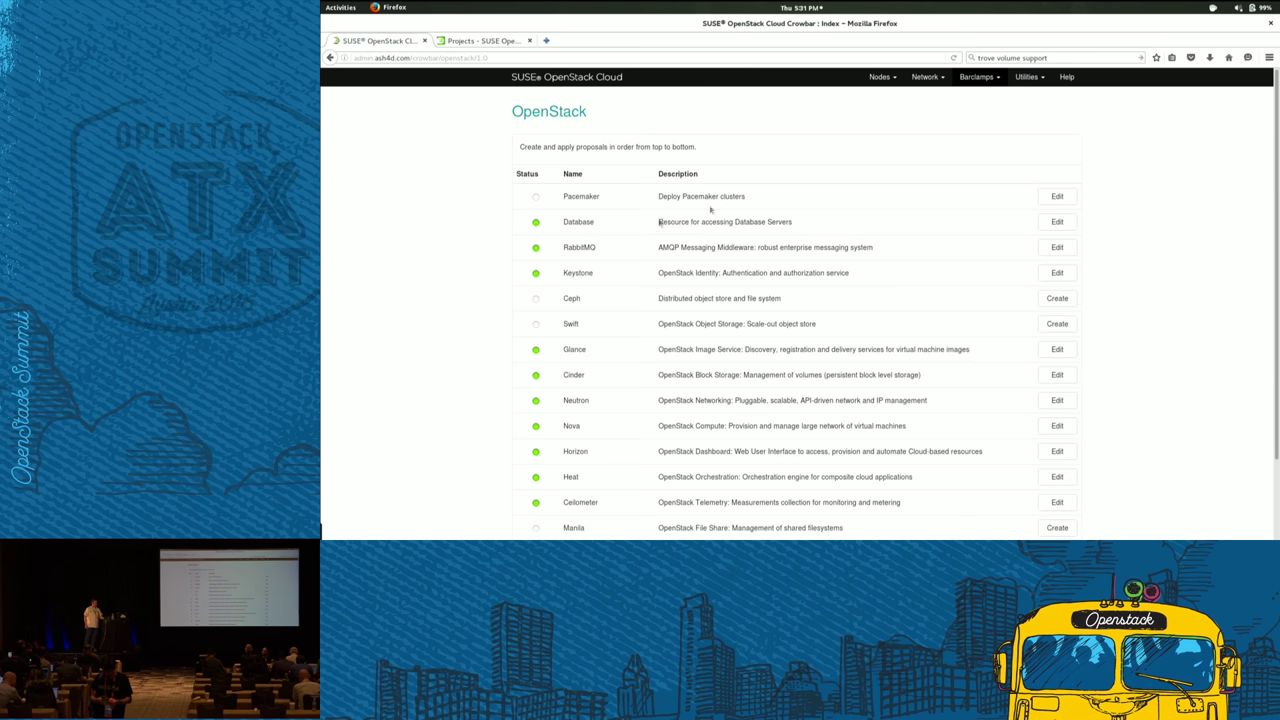
View the Crowbar node dashboard and return to the list of OpenStack barclamps
{"action": "left_click", "coordinate": [548, 80]}
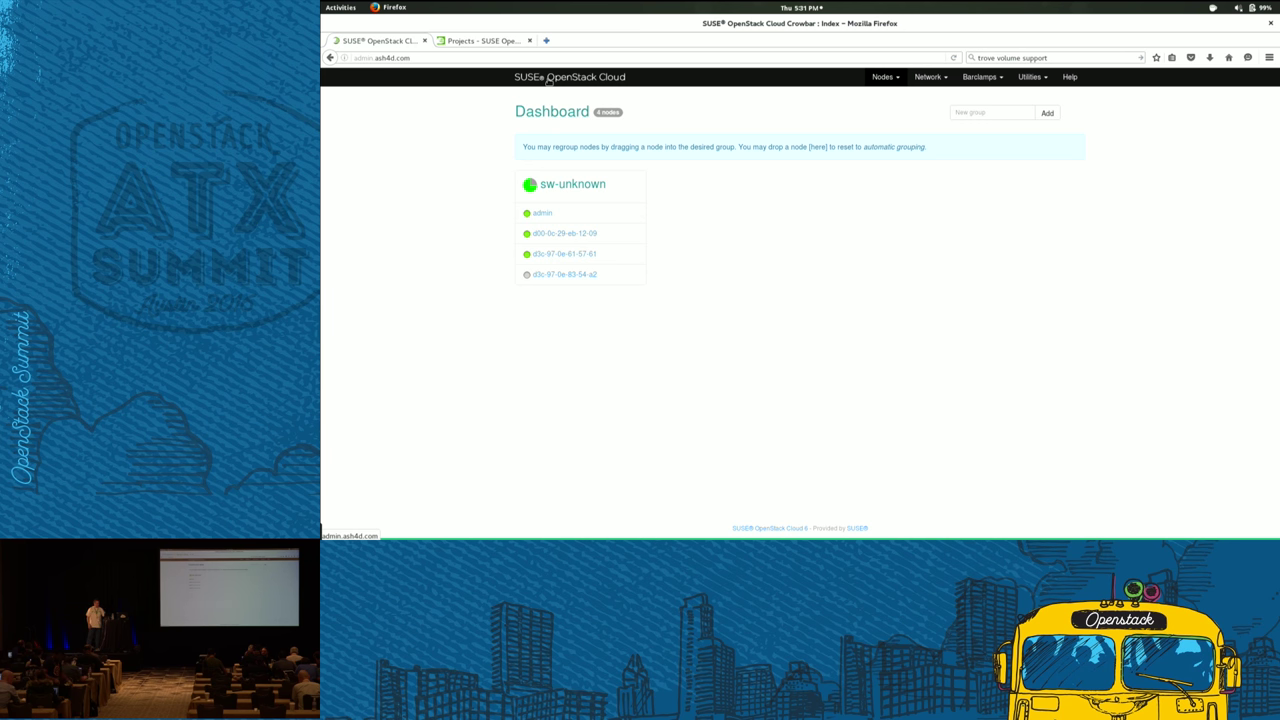
{"action": "left_click", "coordinate": [984, 77]}
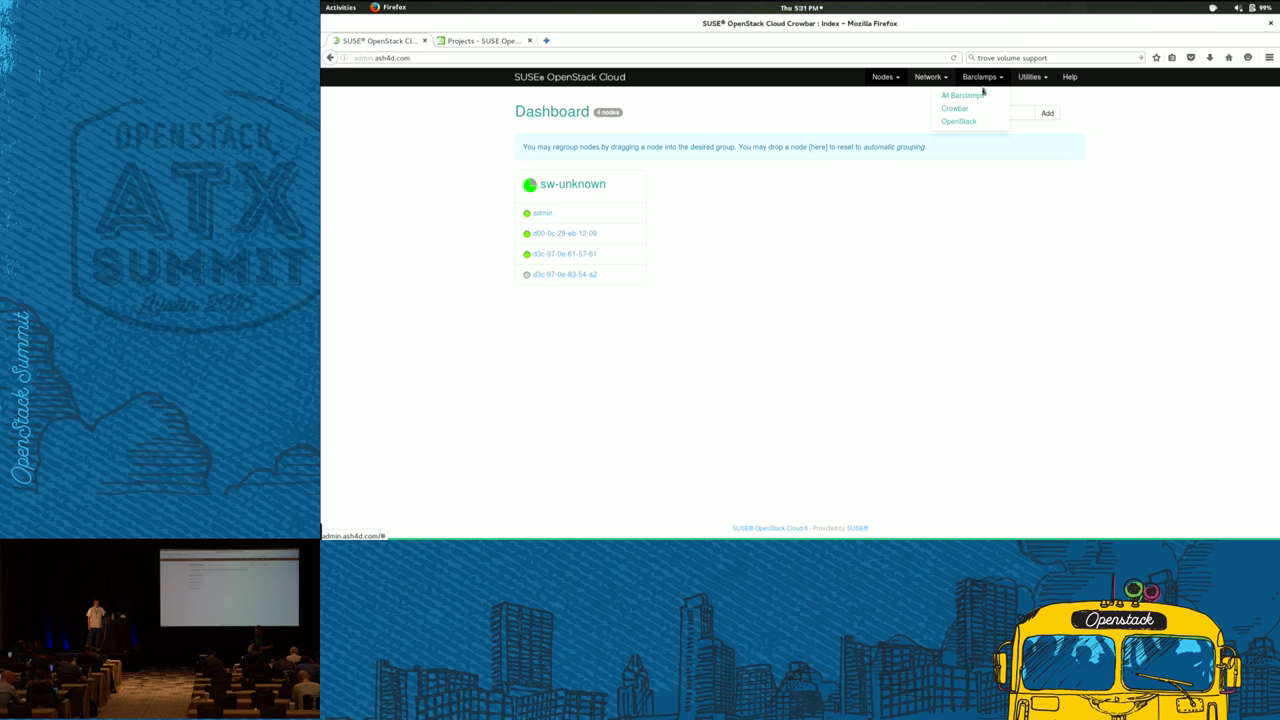
{"action": "left_click", "coordinate": [975, 120]}
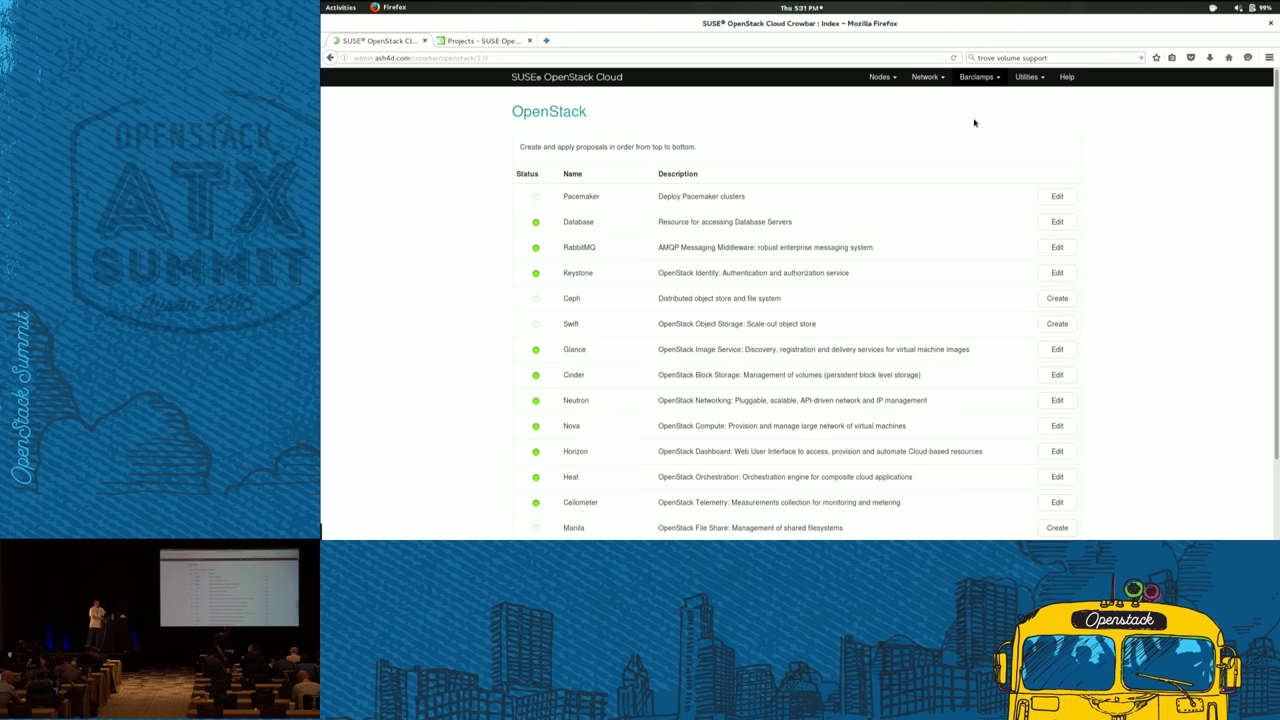
Open the Nova barclamp proposal and examine which nodes are assigned to its compute roles in the Deployment section
{"action": "left_click", "coordinate": [1050, 429]}
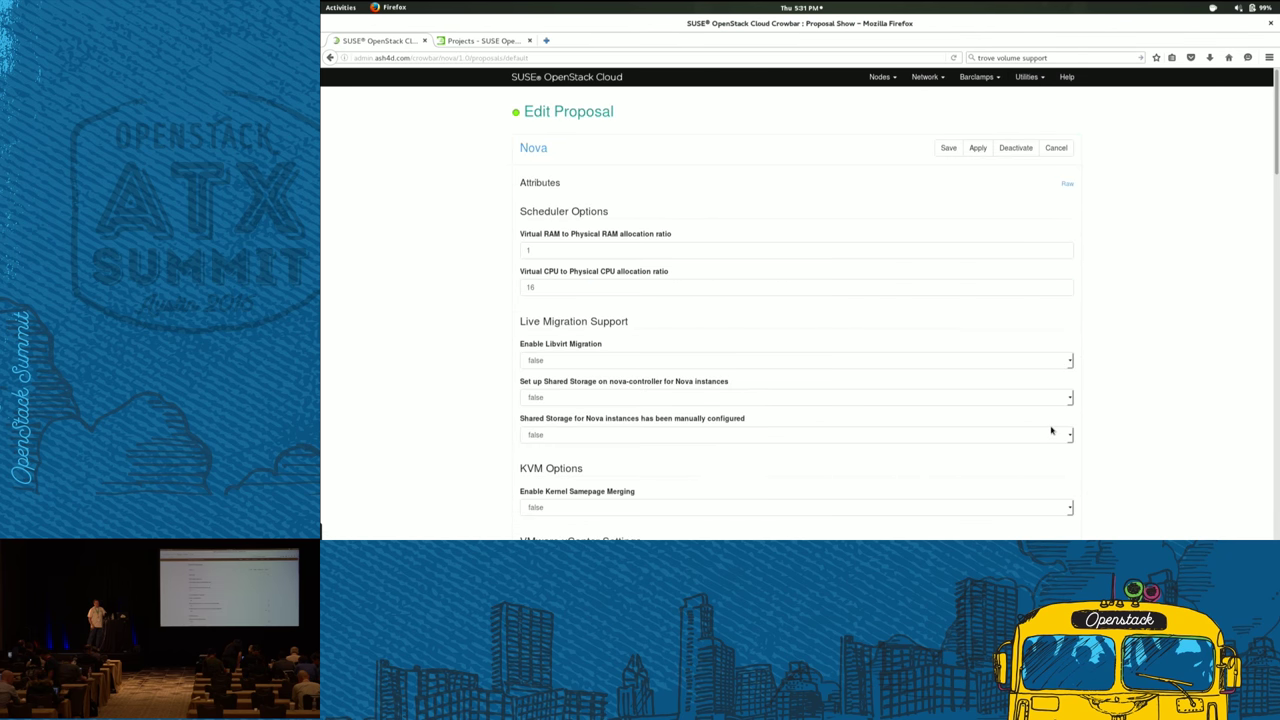
{"action": "scroll", "coordinate": [1051, 430], "scroll_direction": "down", "scroll_amount": 10}
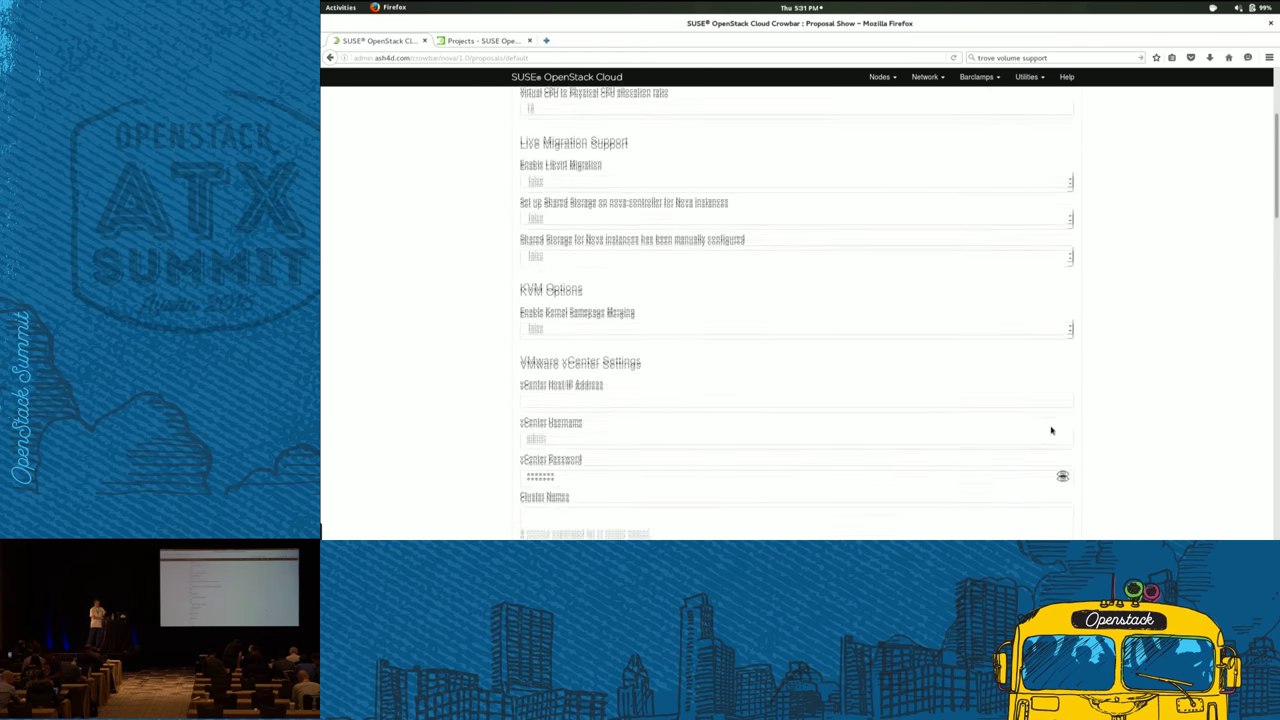
{"action": "scroll", "coordinate": [1051, 430], "scroll_direction": "down", "scroll_amount": 10}
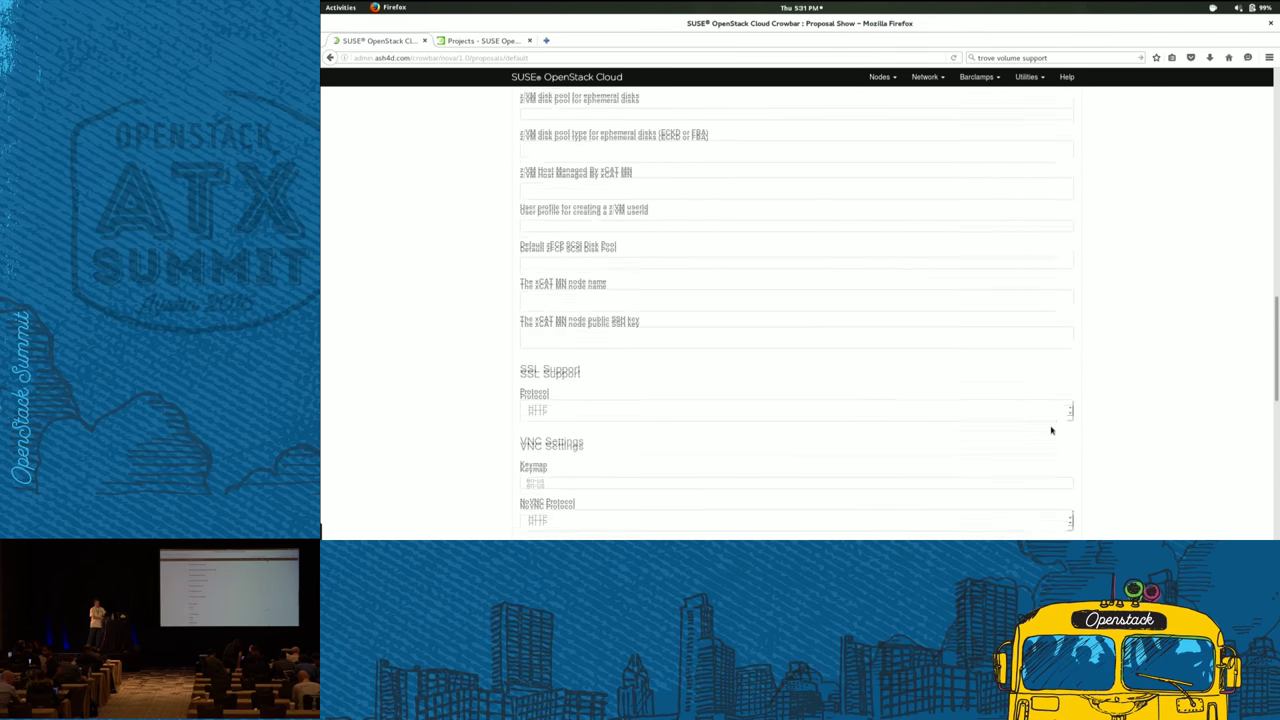
{"action": "scroll", "coordinate": [1051, 430], "scroll_direction": "down", "scroll_amount": 5}
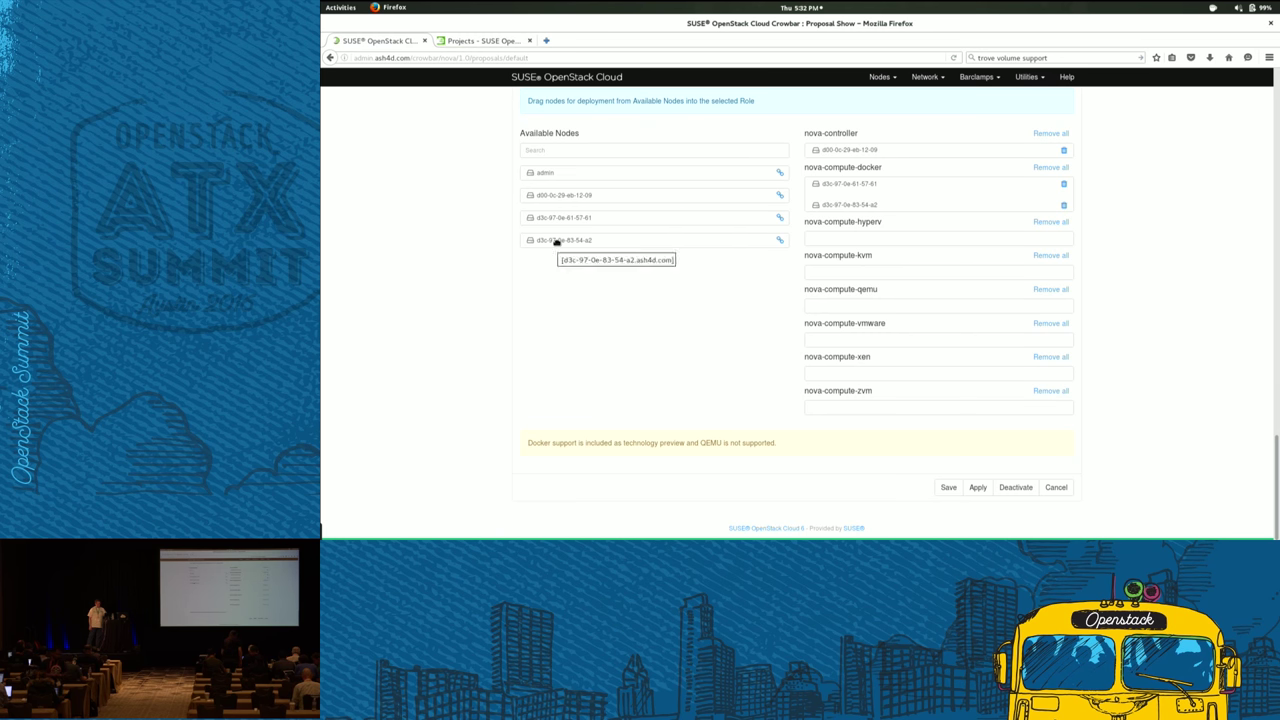
{"action": "left_click_drag", "start_coordinate": [554, 240], "coordinate": [494, 249]}
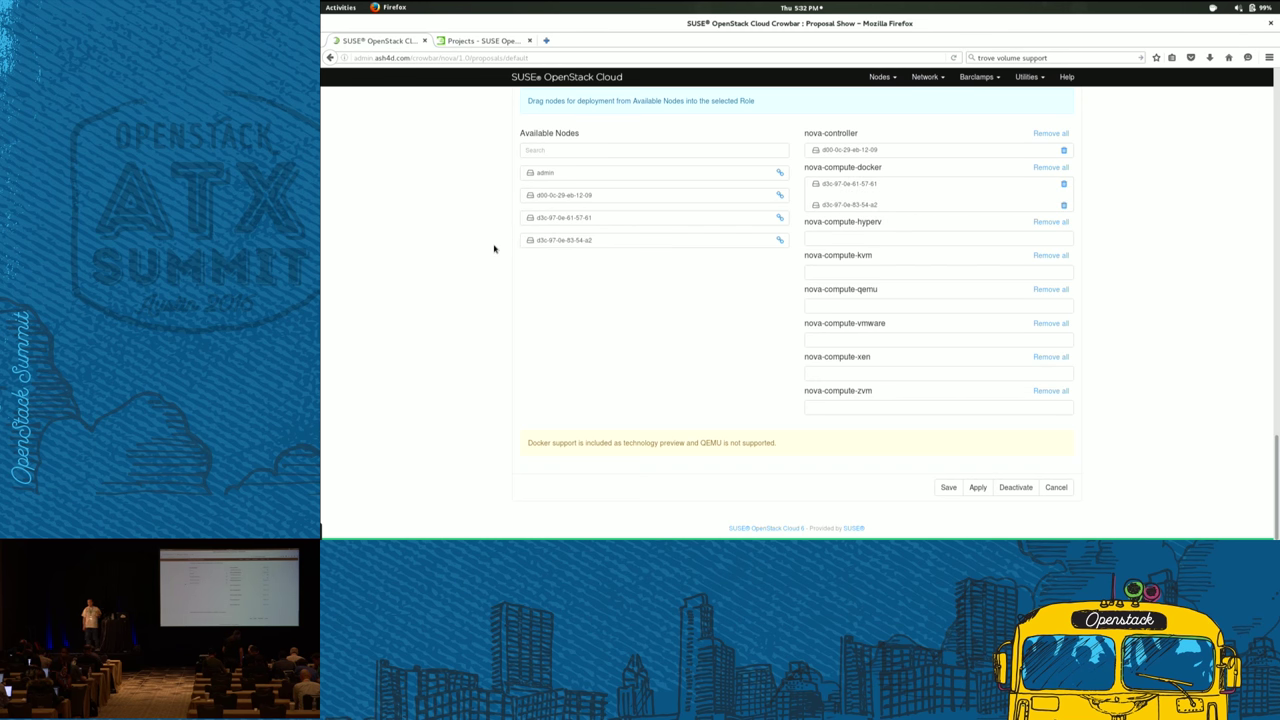